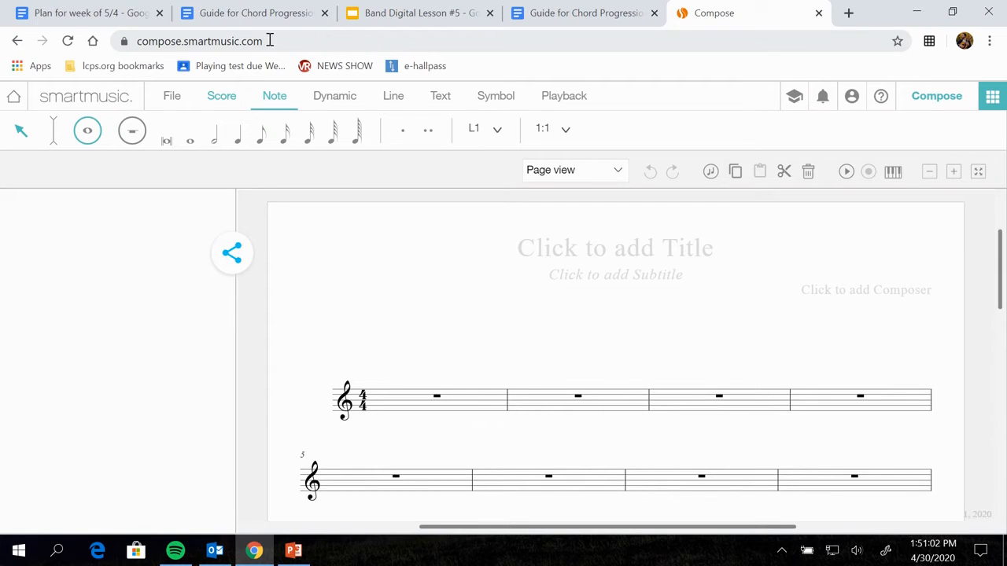
# - Leave the open score without saving, go to the SmartMusic home page and load compose.smartmusic.com
pyautogui.click(16, 101)
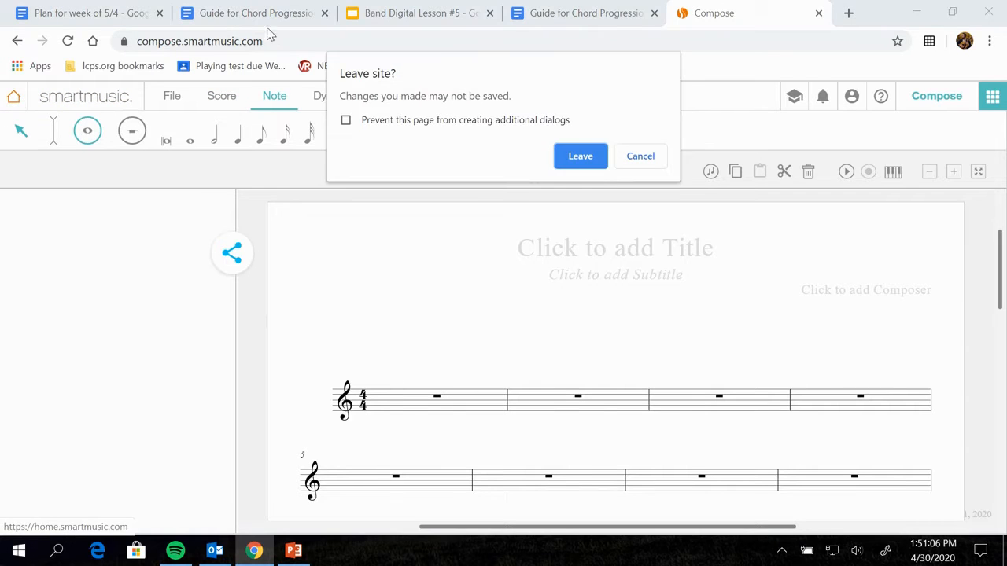
pyautogui.click(582, 158)
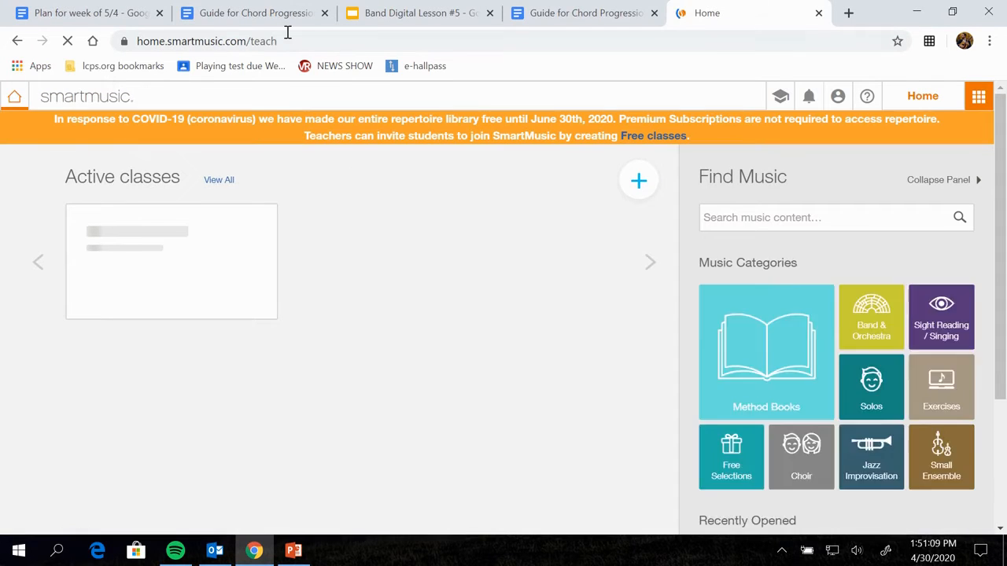
pyautogui.click(288, 37)
pyautogui.tripleClick(287, 36)
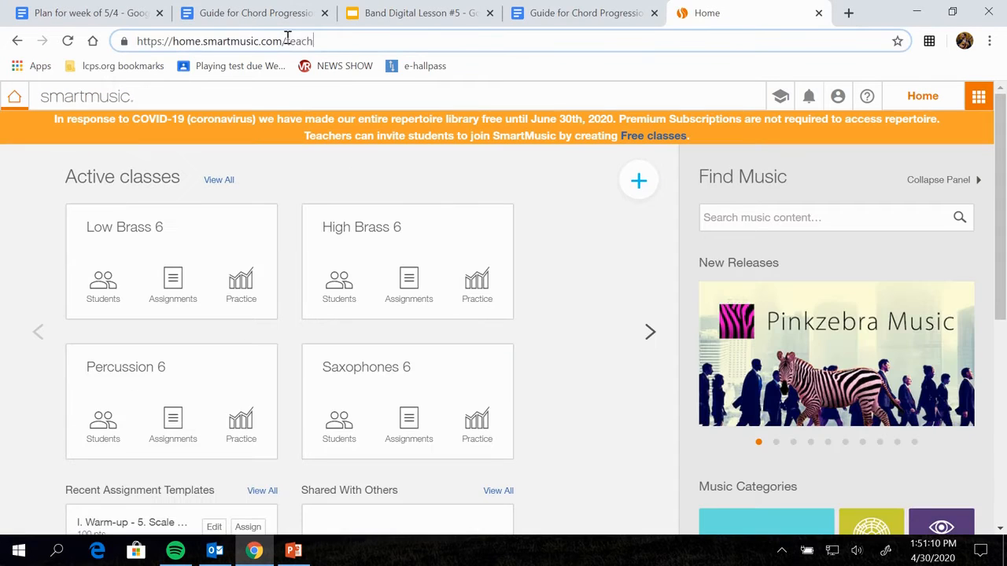
pyautogui.write('co')
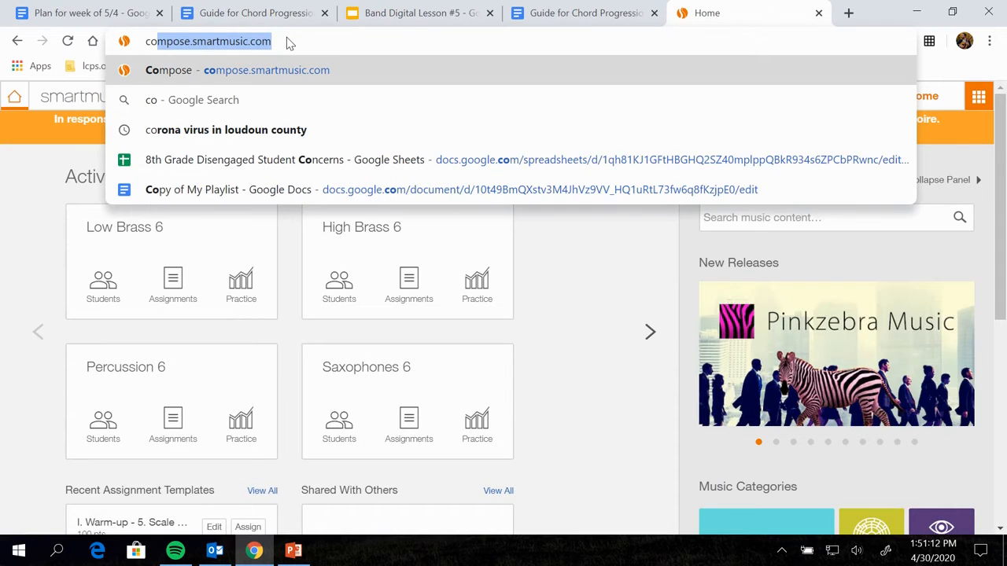
pyautogui.press('Right')
pyautogui.press('Return')
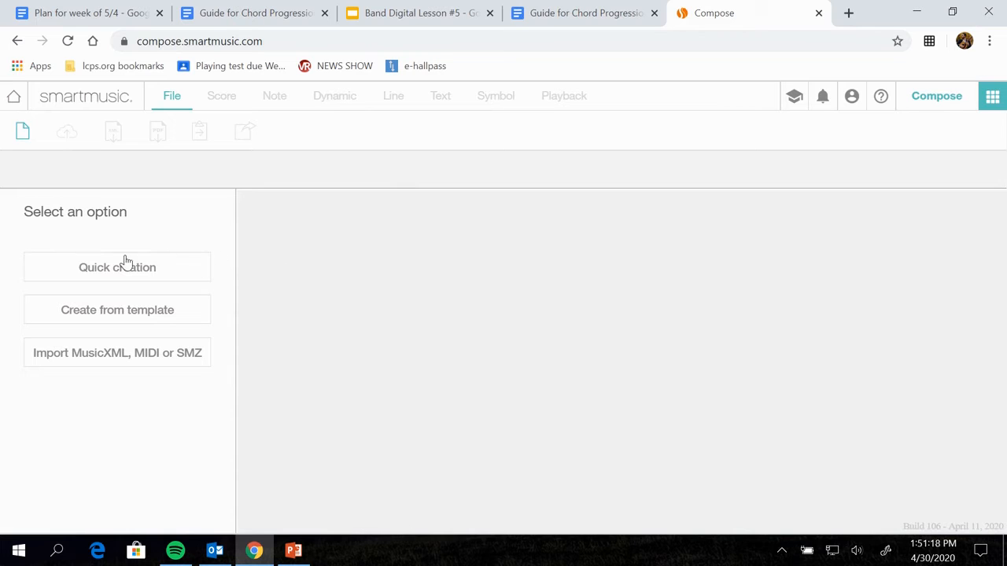
# - Create a new blank score with the Quick creation option and look over its empty staves
pyautogui.click(132, 277)
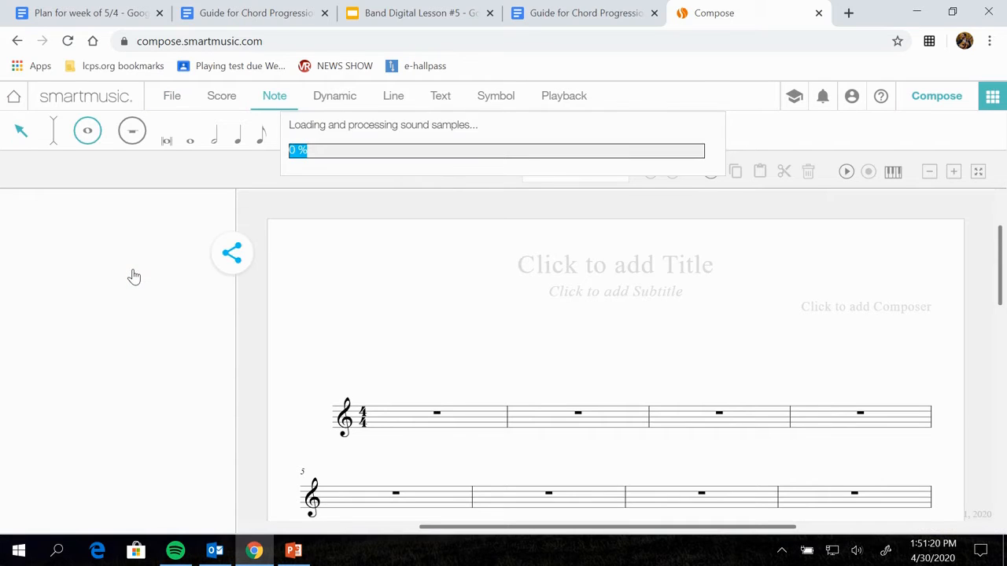
pyautogui.scroll(-2, 596, 354)
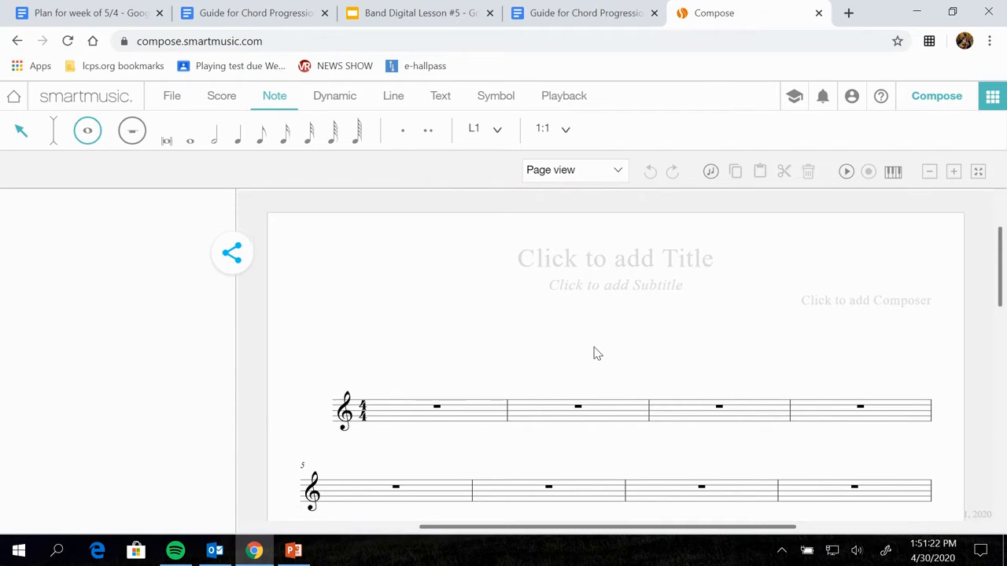
pyautogui.scroll(1, 596, 354)
pyautogui.scroll(1, 596, 354)
pyautogui.scroll(-2, 597, 354)
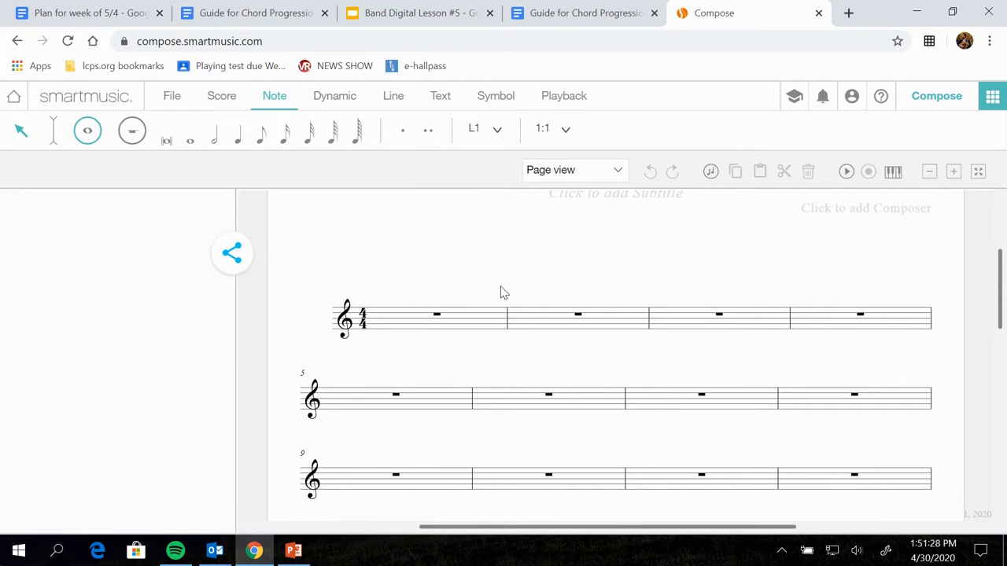
# - Consult the Guide for Chord Progressions document and add a Bb Major key signature at the first measure of the score
pyautogui.click(222, 95)
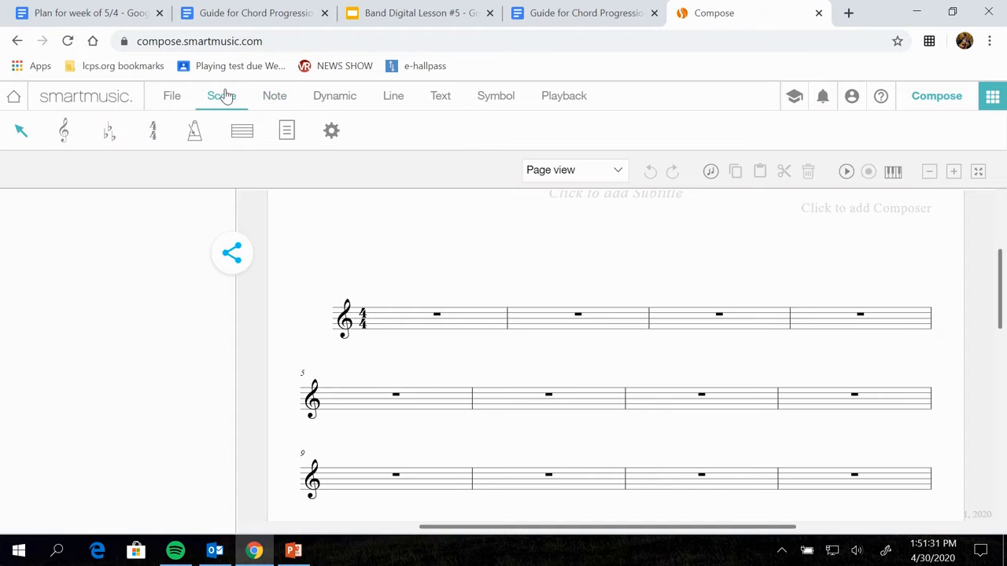
pyautogui.click(111, 134)
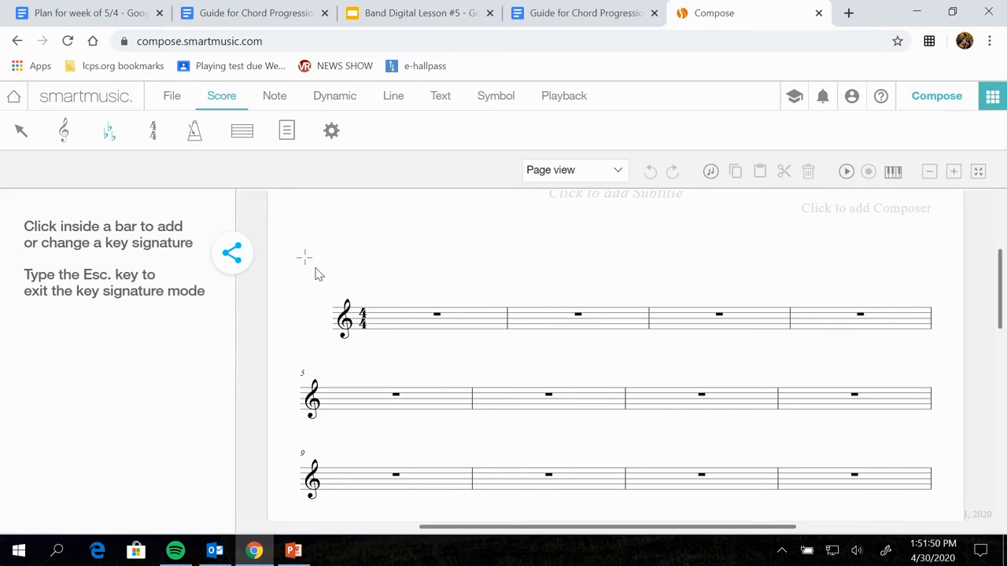
pyautogui.click(590, 12)
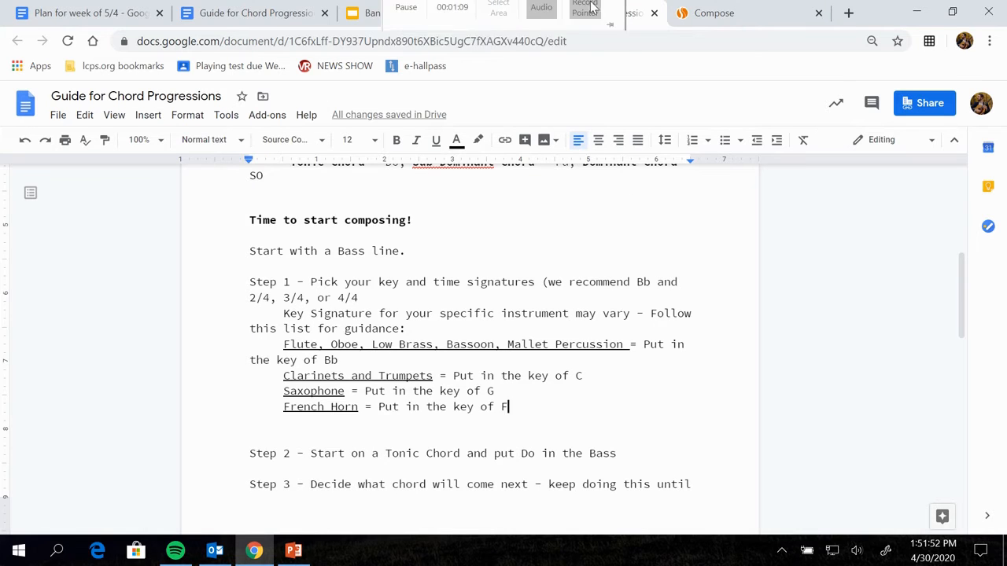
pyautogui.scroll(5, 548, 251)
pyautogui.scroll(-2, 544, 253)
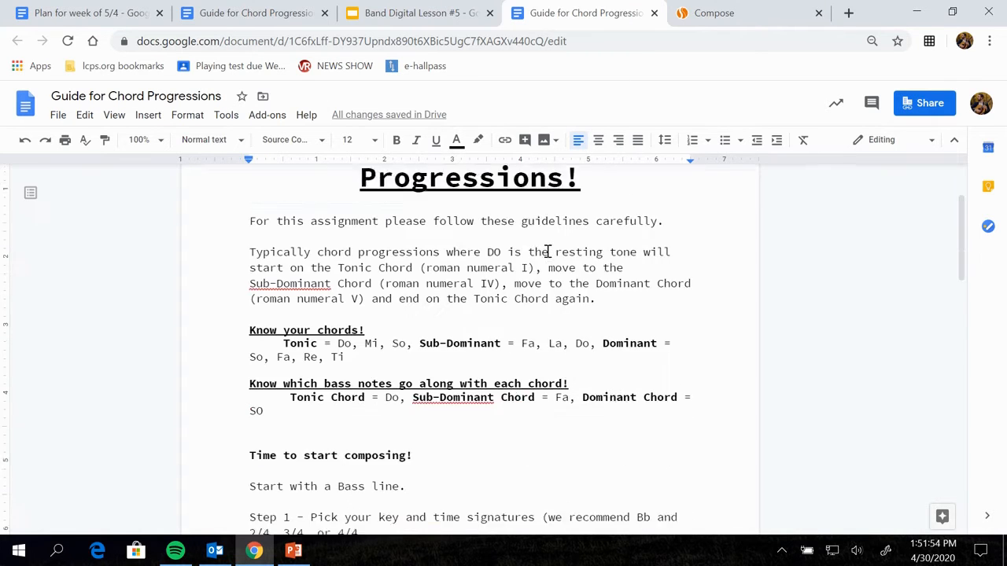
pyautogui.click(716, 16)
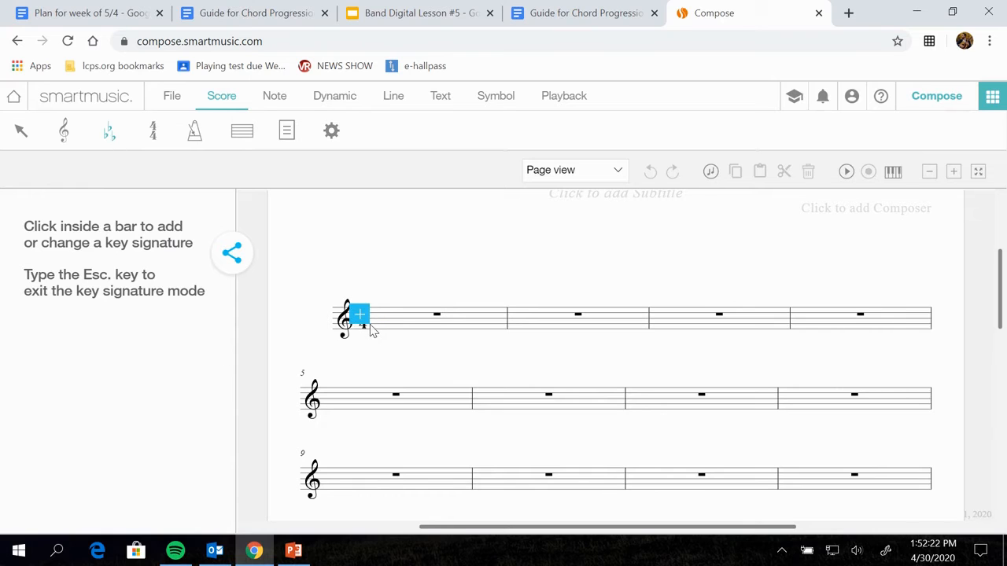
pyautogui.click(375, 328)
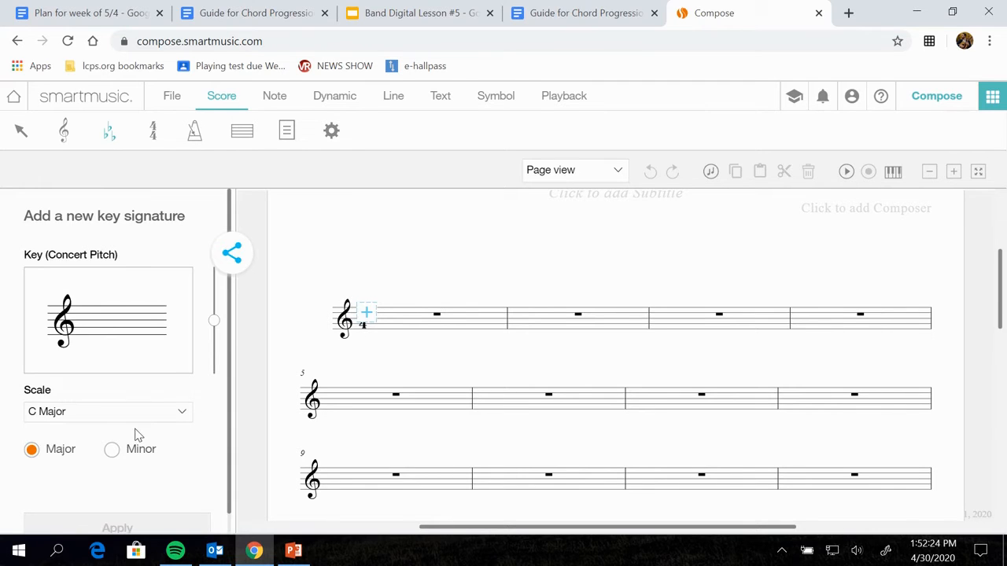
pyautogui.scroll(-1, 142, 421)
pyautogui.click(153, 403)
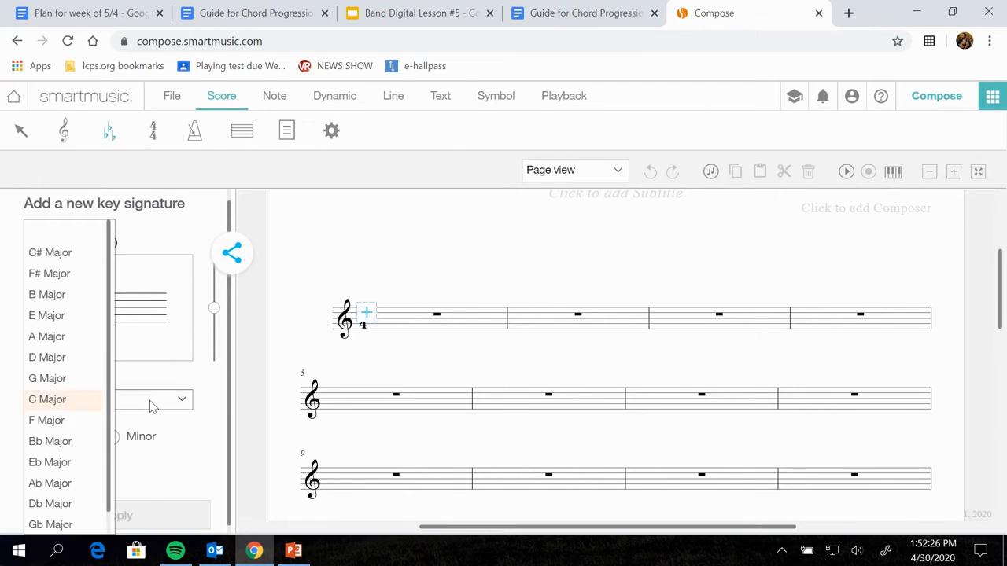
pyautogui.click(60, 441)
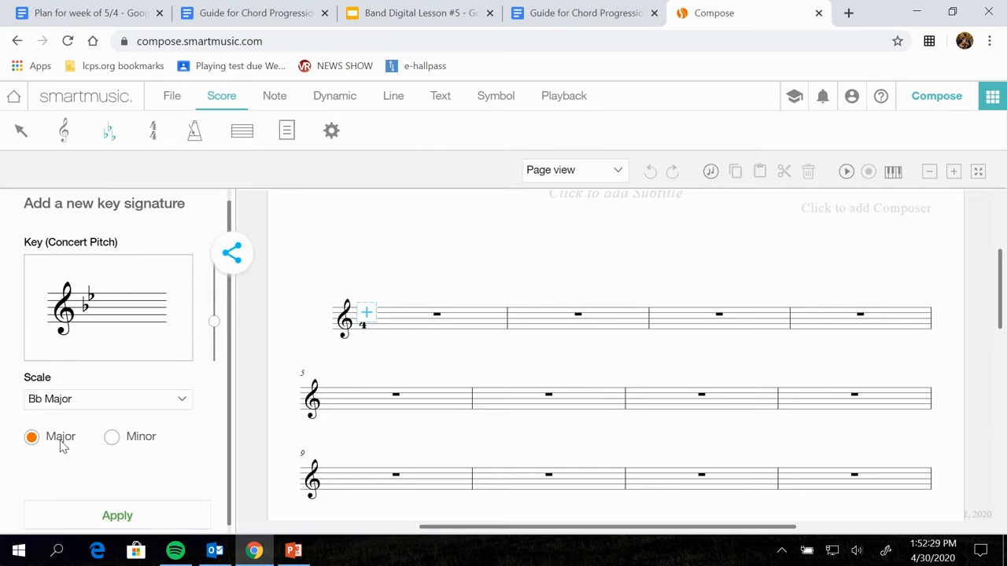
pyautogui.click(149, 508)
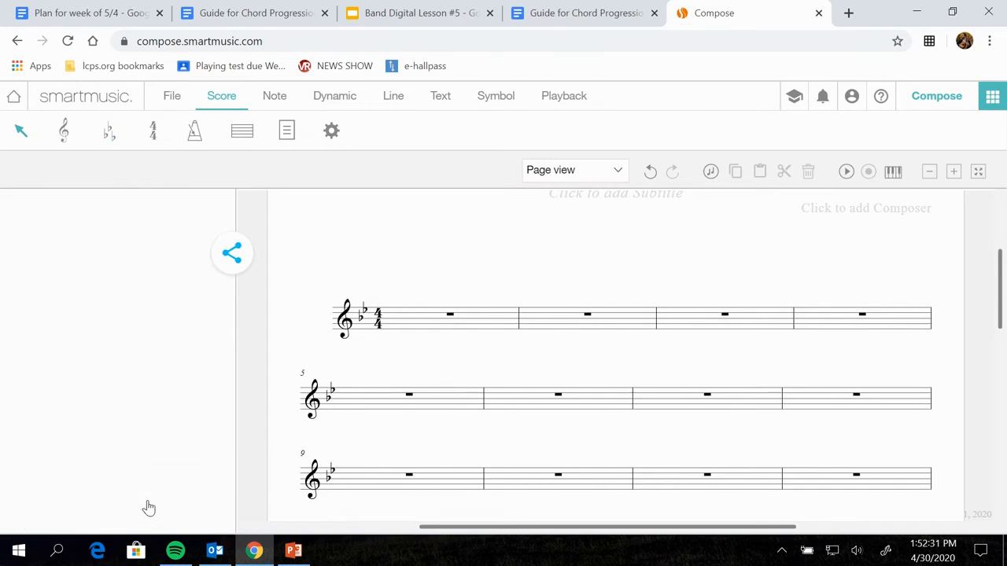
# - Try the bass clef for the first staff's opening clef, set it back to treble clef and apply
pyautogui.click(345, 322)
pyautogui.click(346, 325)
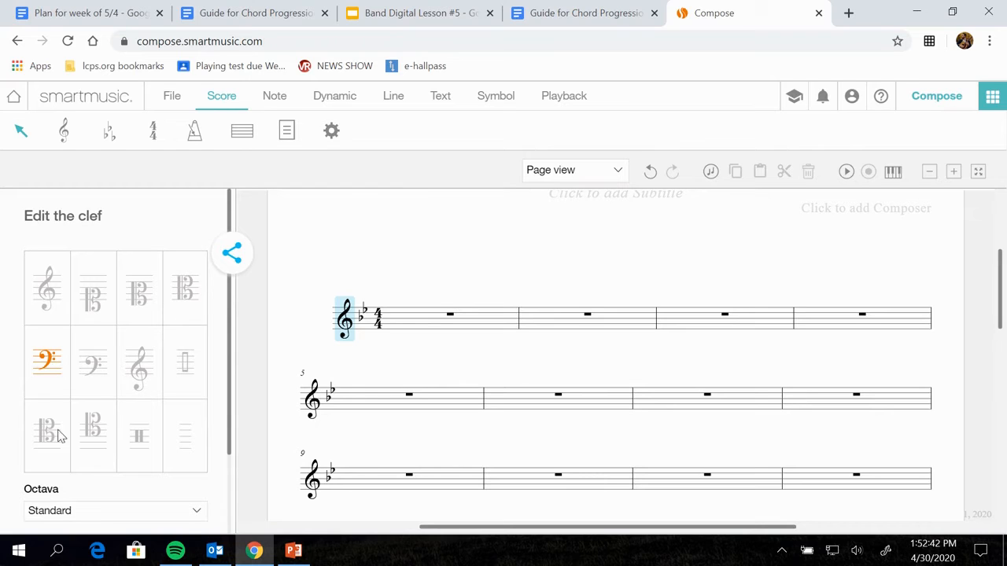
pyautogui.scroll(-1, 73, 467)
pyautogui.click(114, 519)
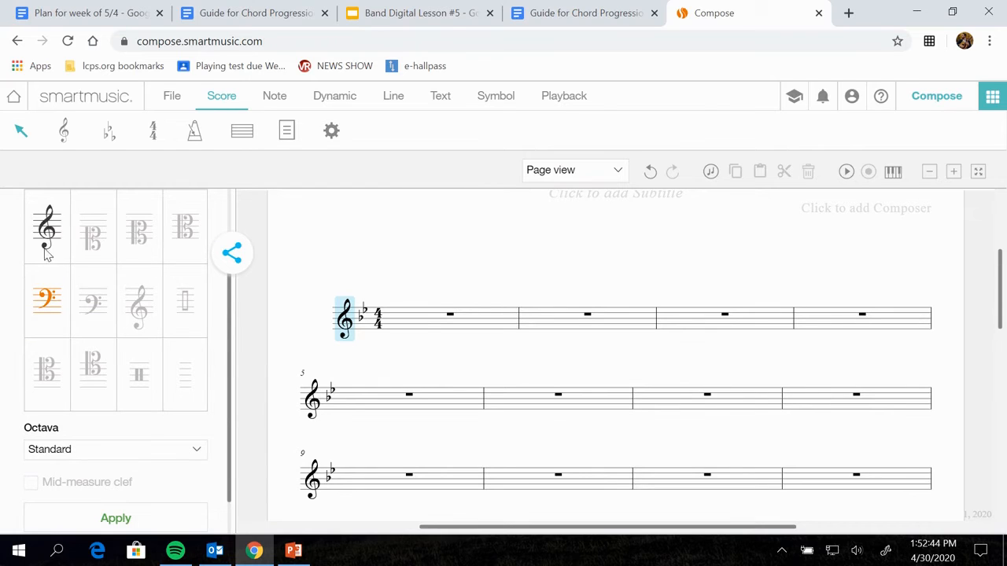
pyautogui.scroll(-1, 134, 409)
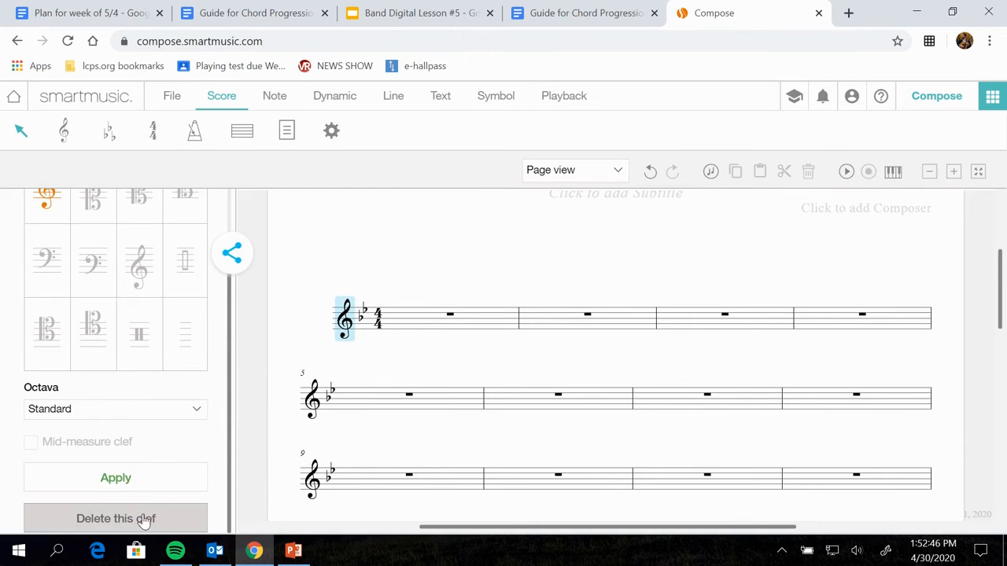
pyautogui.click(162, 481)
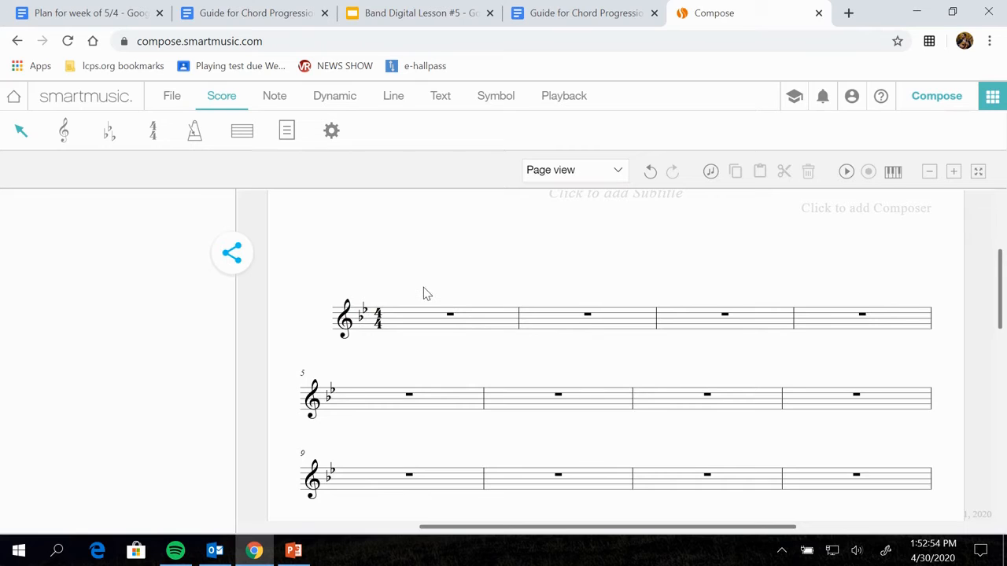
# - Add measure text labelling the first measure's chord "I" and the second measure's chord "IV"
pyautogui.scroll(2, 423, 287)
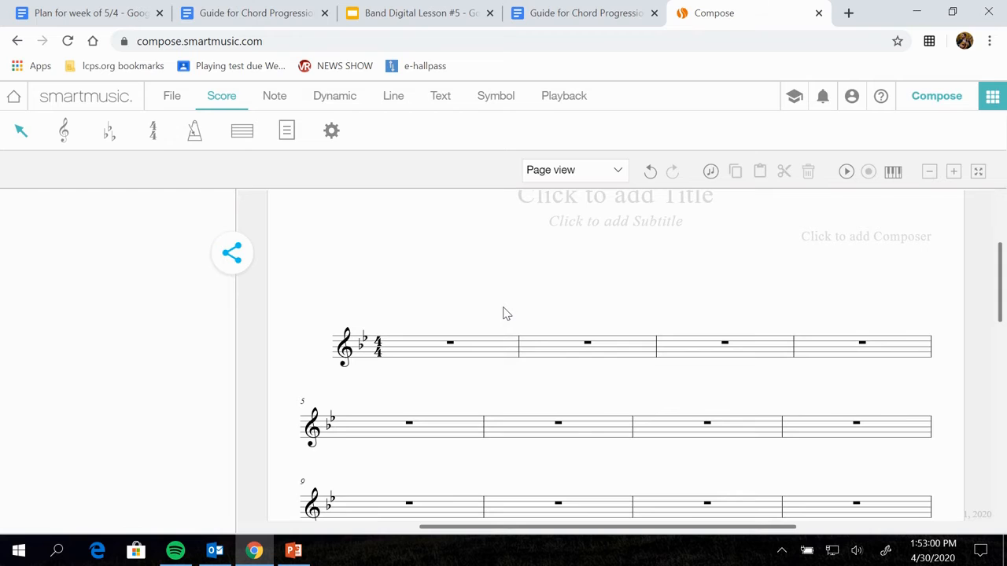
pyautogui.click(442, 100)
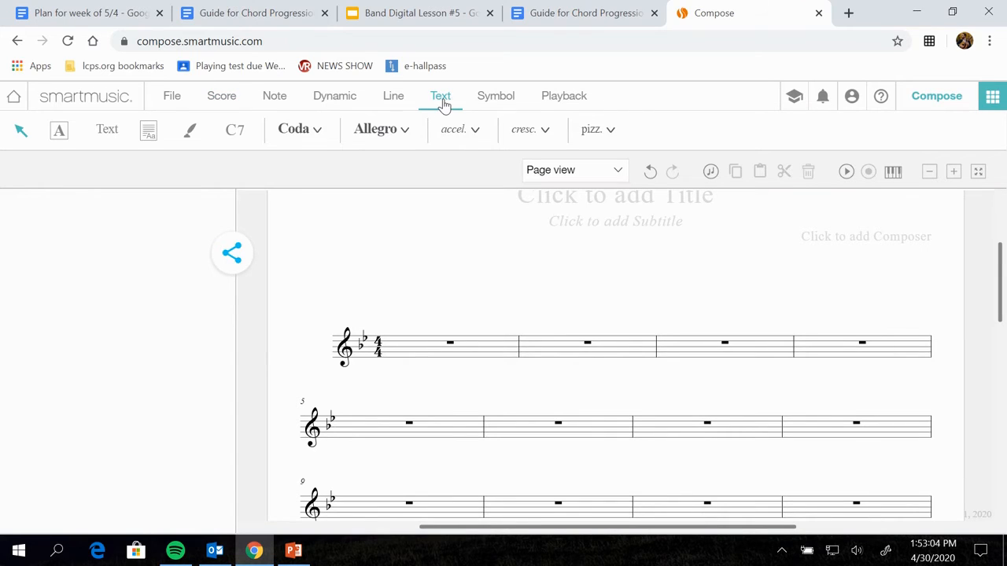
pyautogui.click(110, 134)
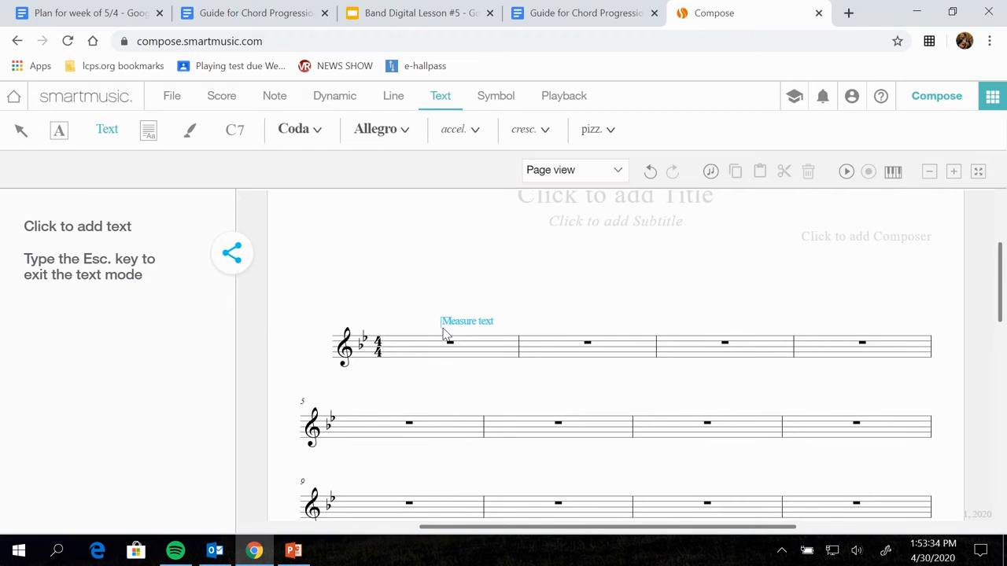
pyautogui.click(446, 334)
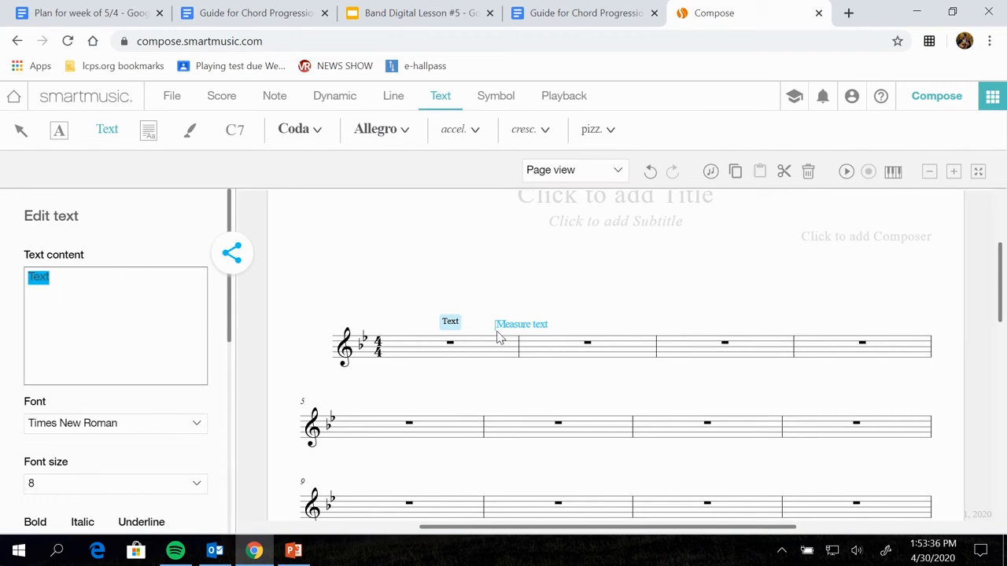
pyautogui.write('I')
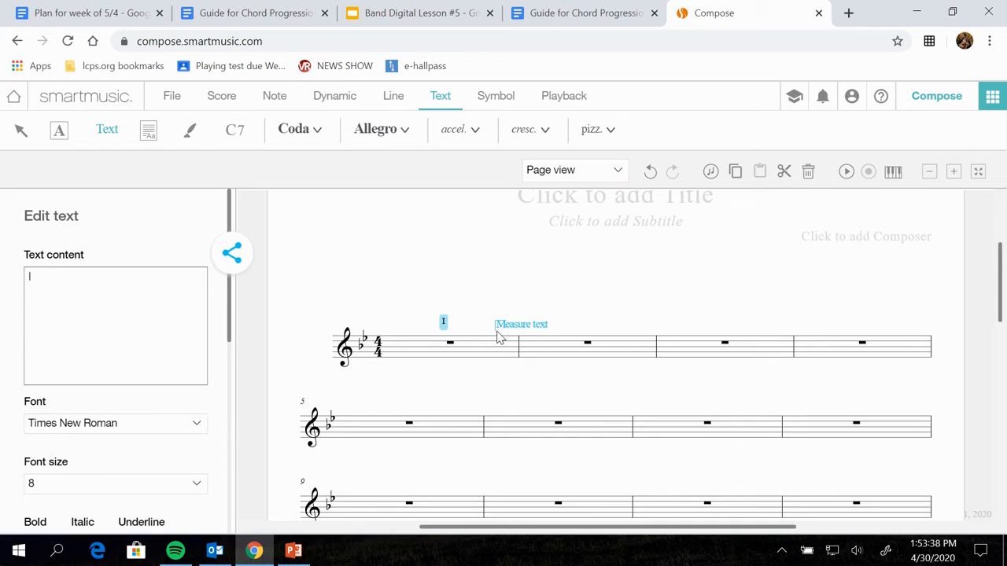
pyautogui.click(586, 337)
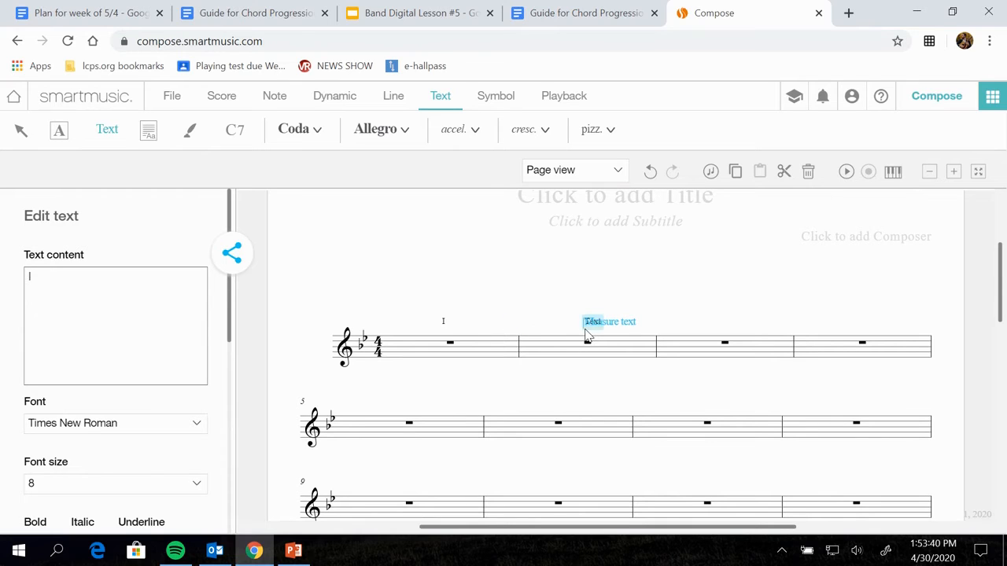
pyautogui.write('IV')
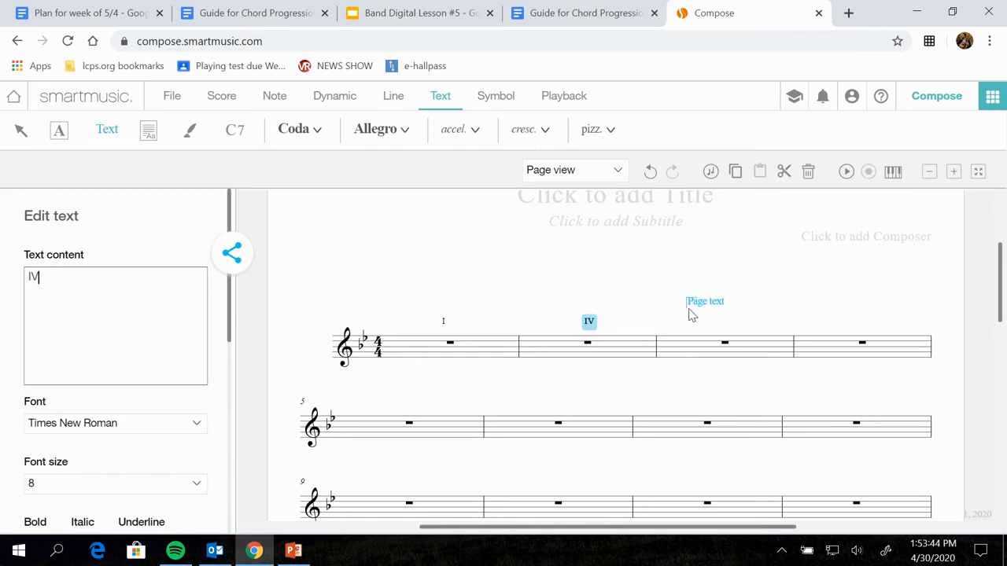
# - Label the third measure's chord "V7" and the fourth measure's chord "I", and exit text mode
pyautogui.click(724, 334)
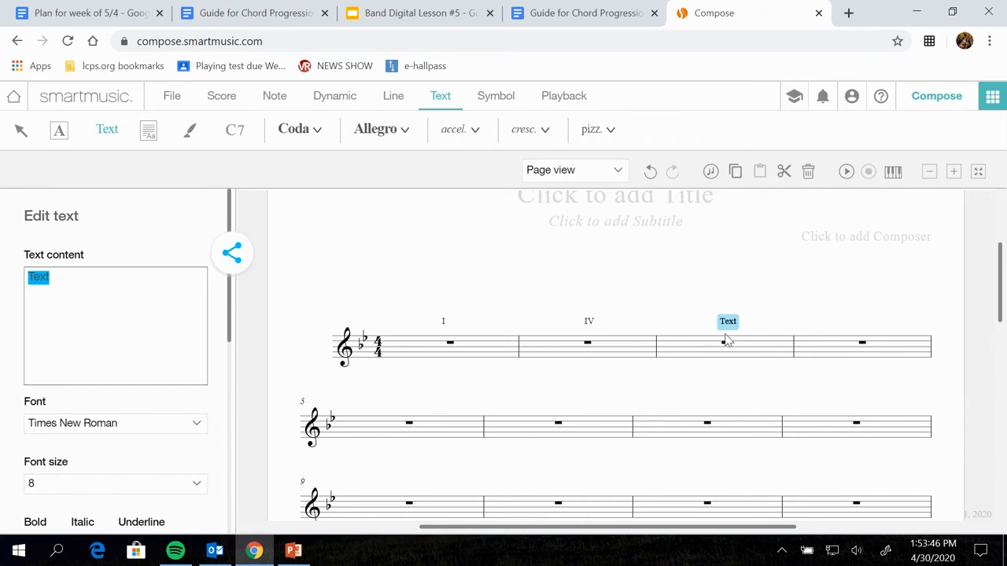
pyautogui.write('V7')
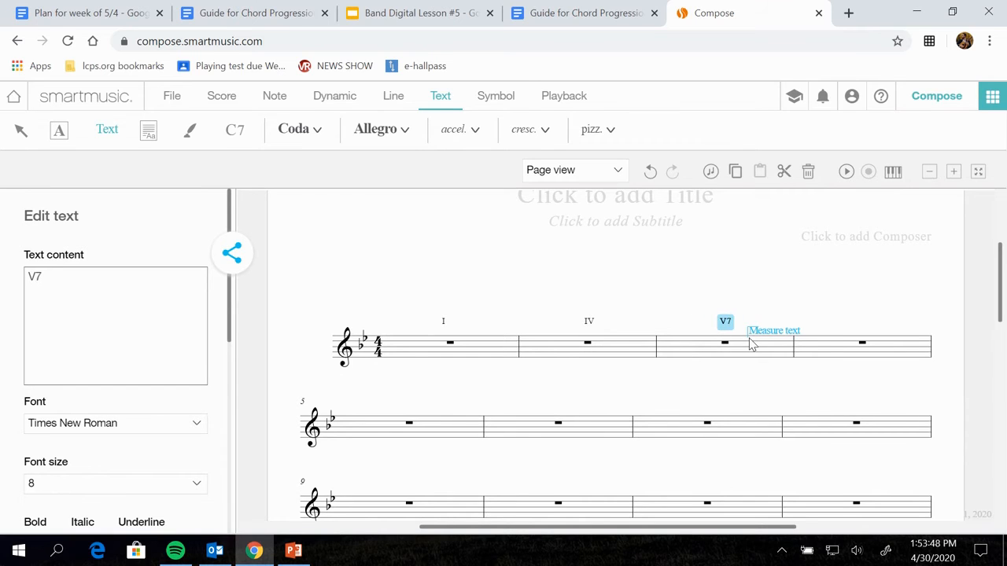
pyautogui.click(861, 336)
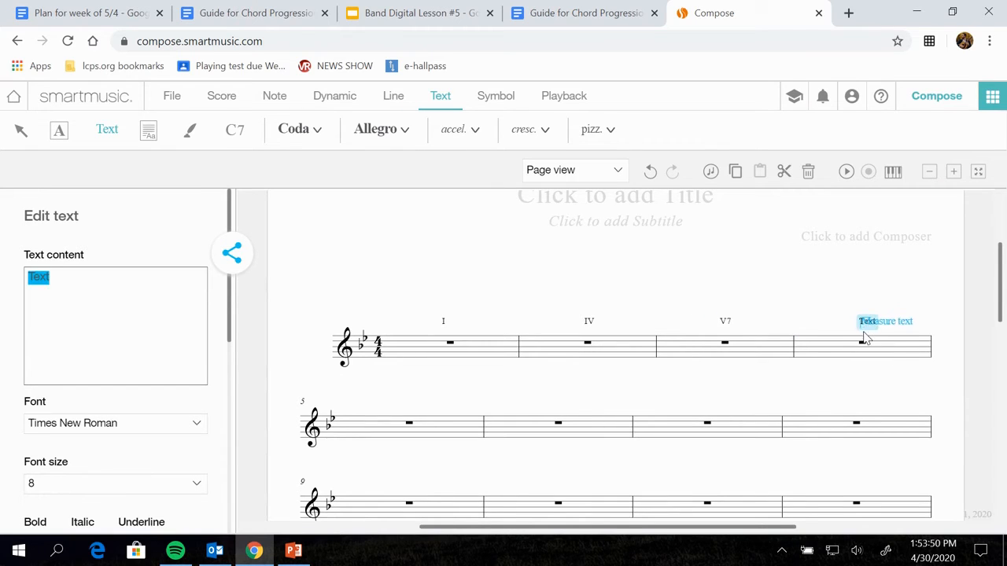
pyautogui.write('I')
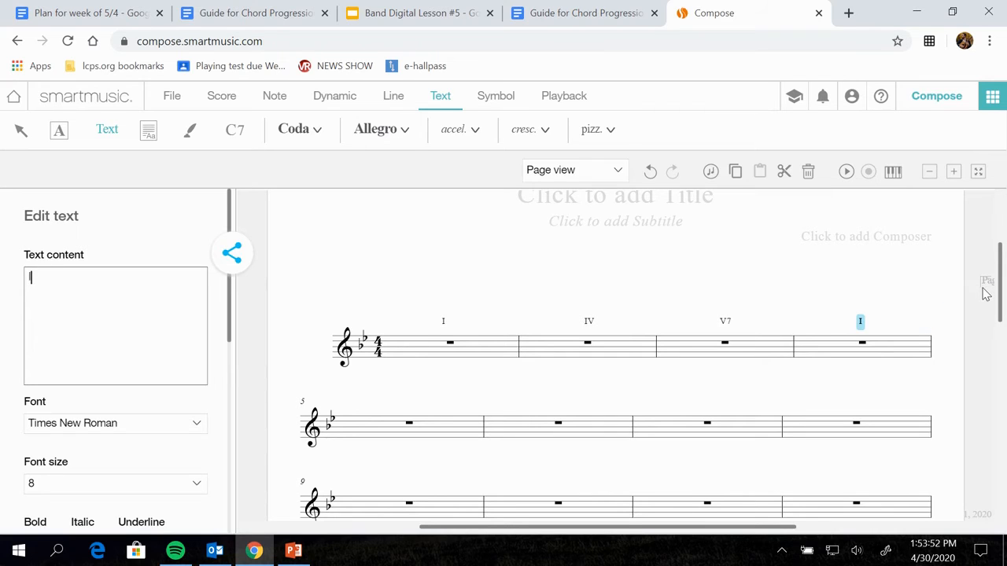
pyautogui.press('Escape')
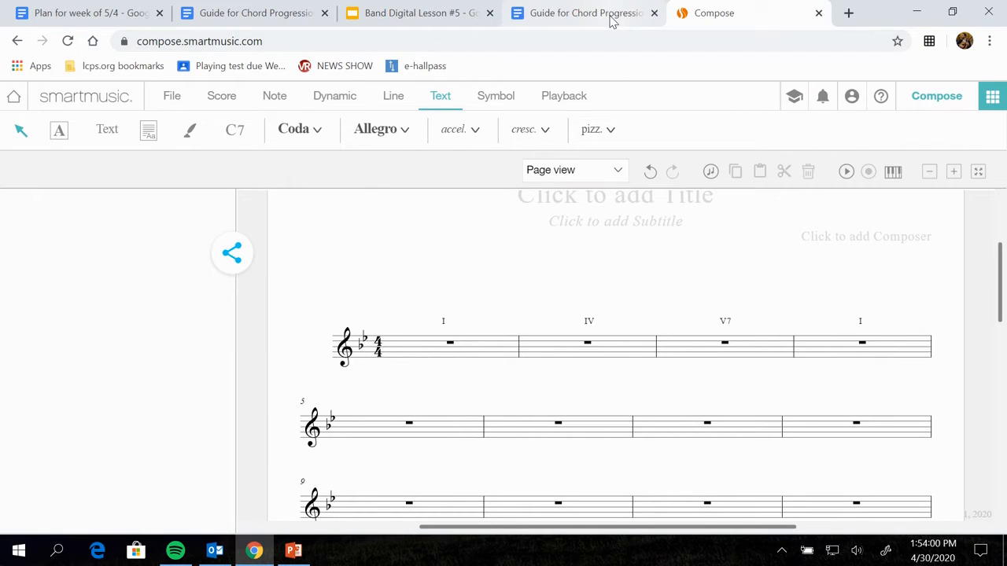
# - Review the chord tones and bass notes in the Guide for Chord Progressions document, and return to the score
pyautogui.click(612, 19)
pyautogui.scroll(-1, 548, 286)
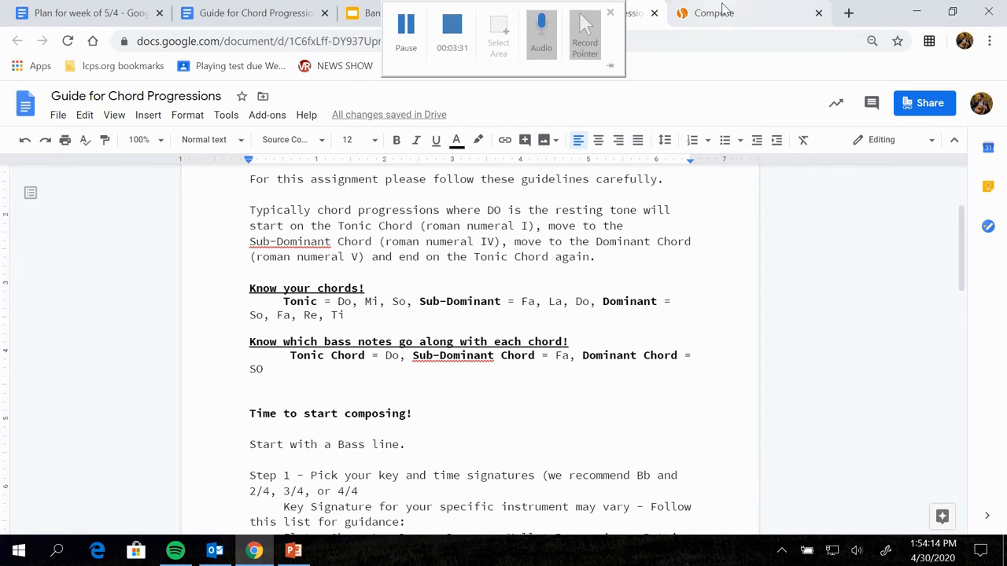
pyautogui.click(699, 13)
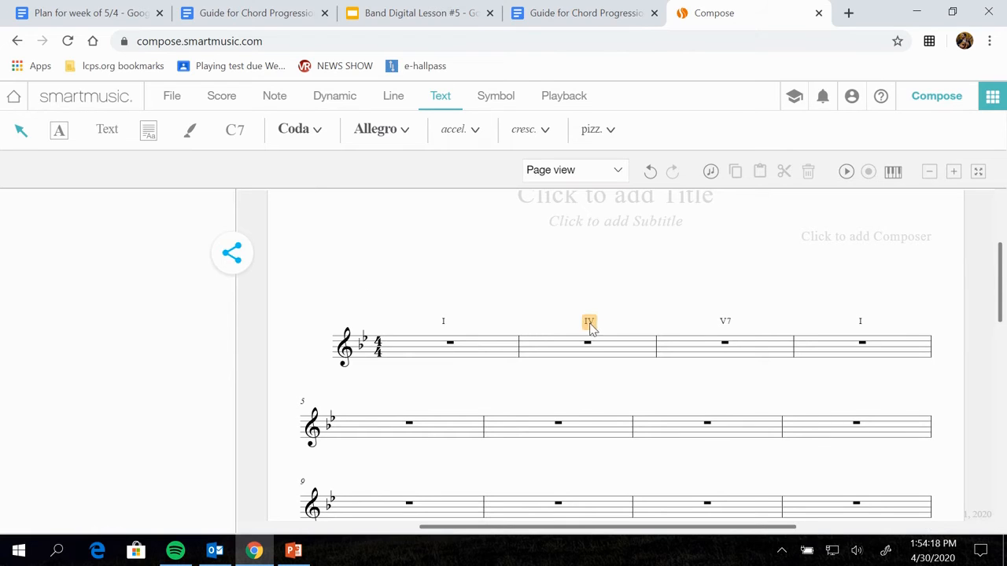
# - Try the 2/4 and 3/4 options for the opening time signature, set it back to 4/4 and apply
pyautogui.click(377, 348)
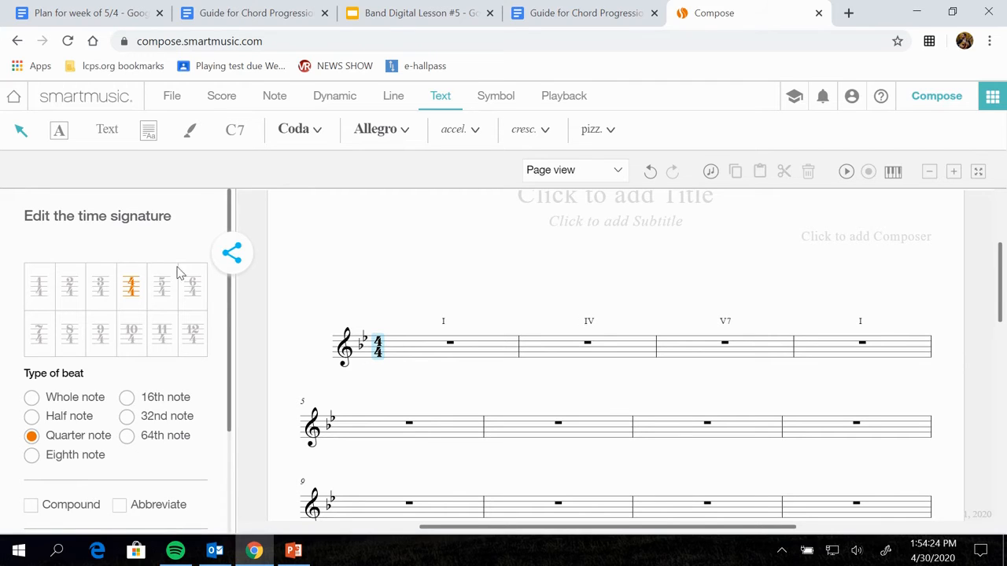
pyautogui.click(70, 287)
pyautogui.click(103, 289)
pyautogui.click(131, 287)
pyautogui.scroll(-1, 165, 393)
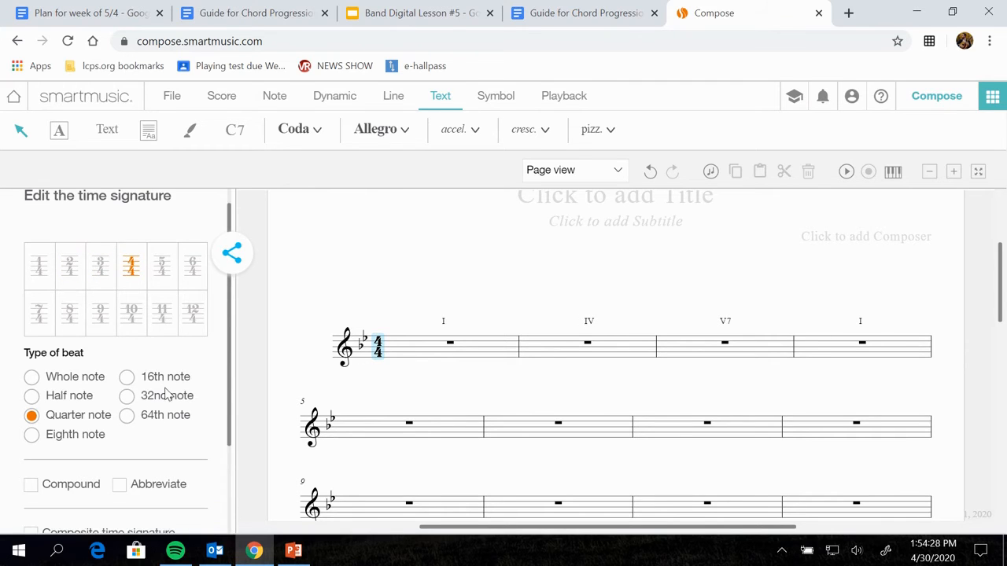
pyautogui.scroll(-2, 171, 420)
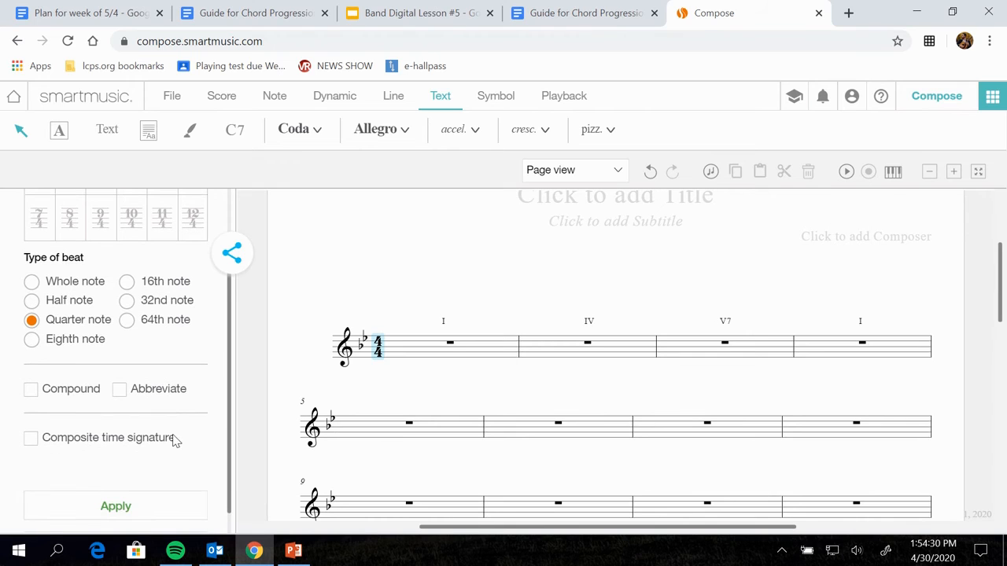
pyautogui.scroll(-1, 173, 441)
pyautogui.click(136, 472)
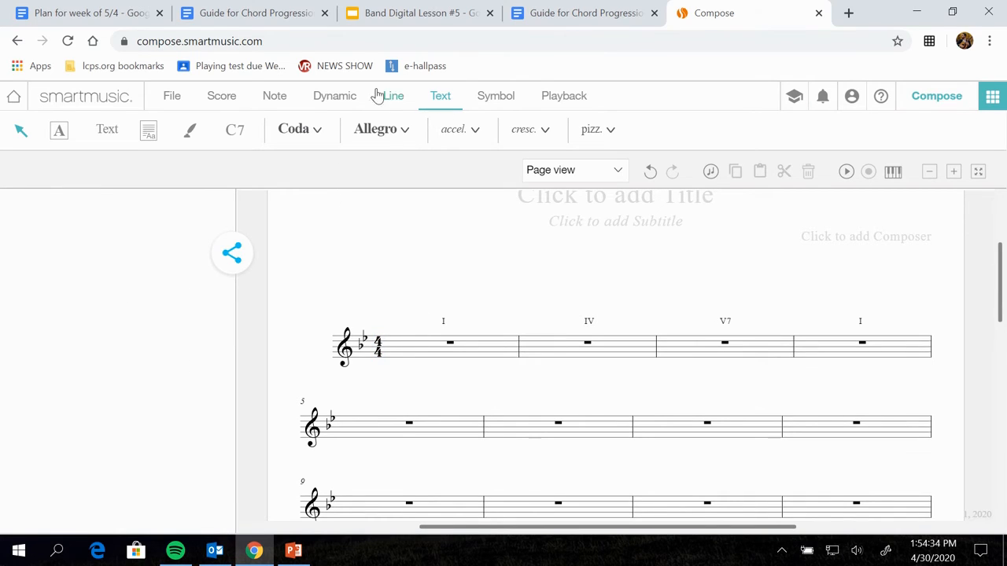
# - Check the tonic bass note in the chord progression guide and enter a whole-note B-flat on the middle line of measure 1
pyautogui.click(274, 101)
pyautogui.click(188, 148)
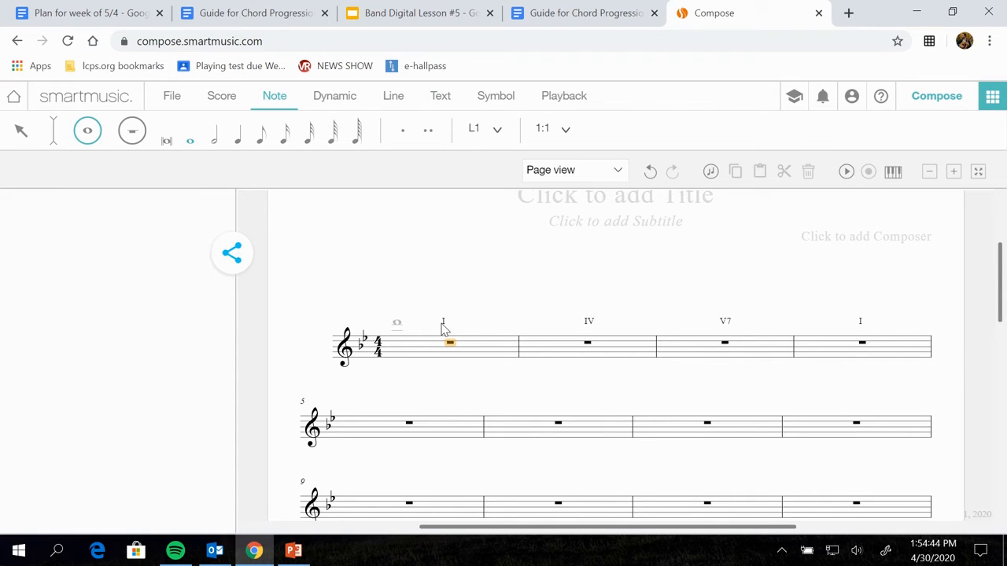
pyautogui.click(591, 14)
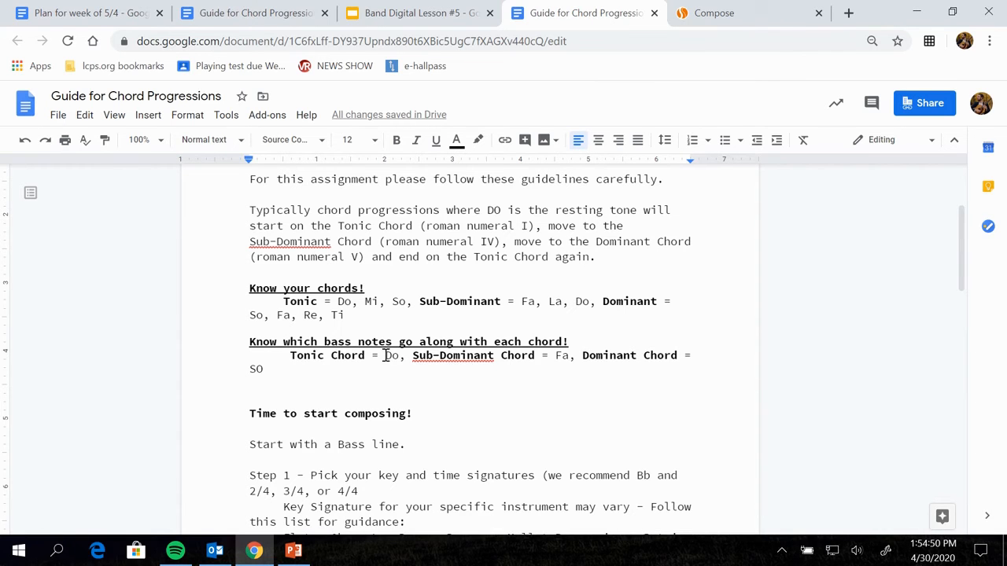
pyautogui.click(718, 18)
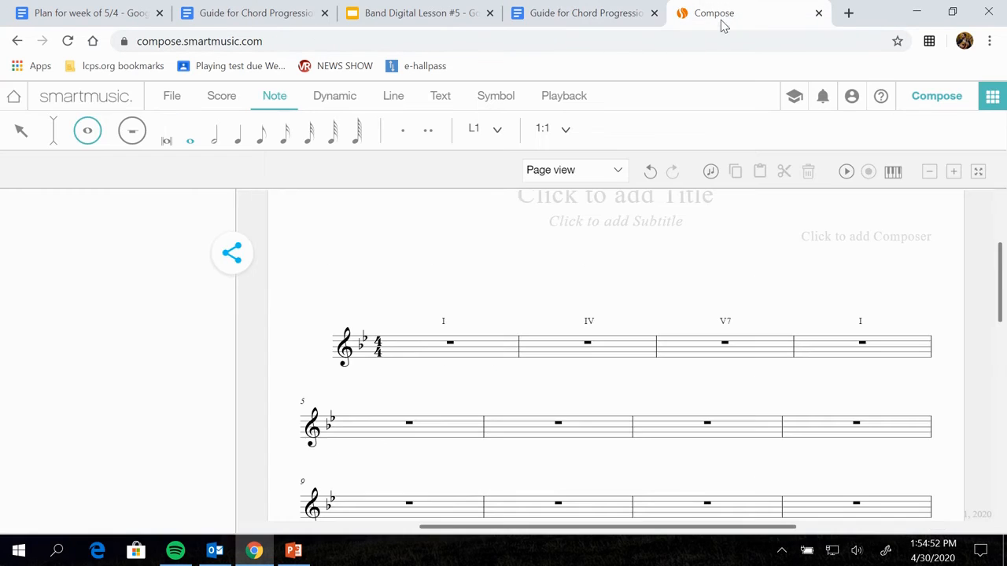
pyautogui.click(436, 354)
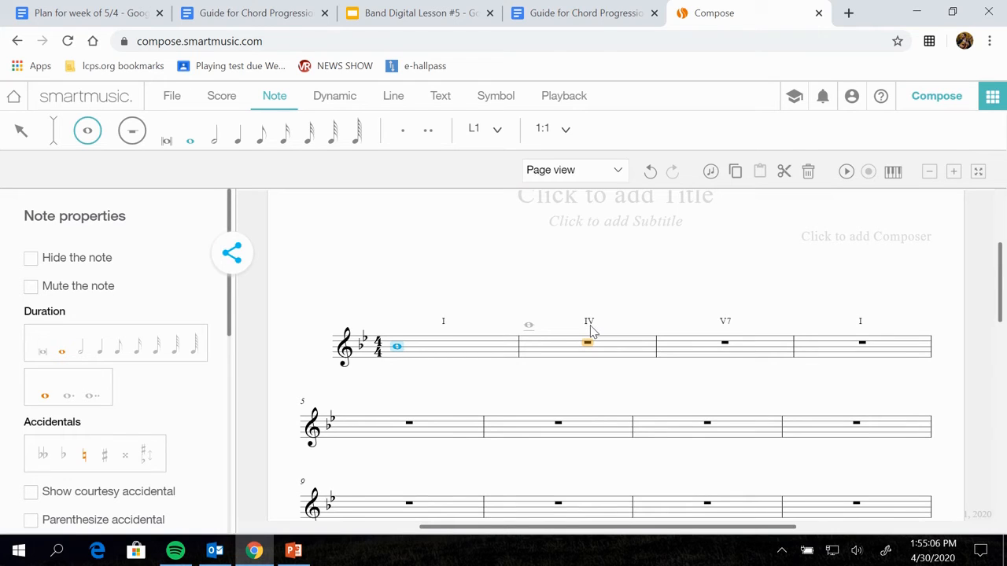
# - Check the sub-dominant bass note in the guide and enter a whole-note E-flat in the top space of measure 2
pyautogui.click(601, 18)
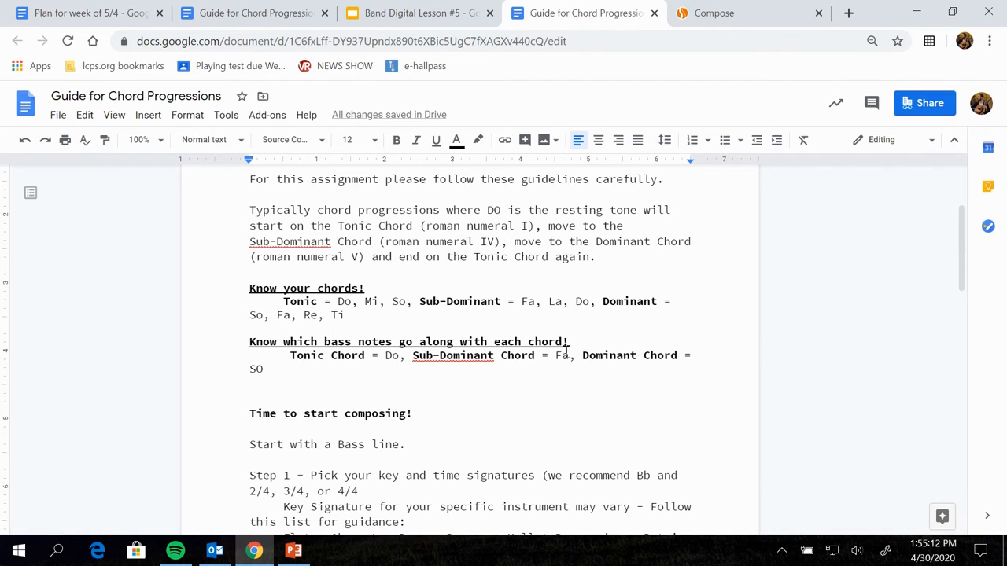
pyautogui.click(716, 17)
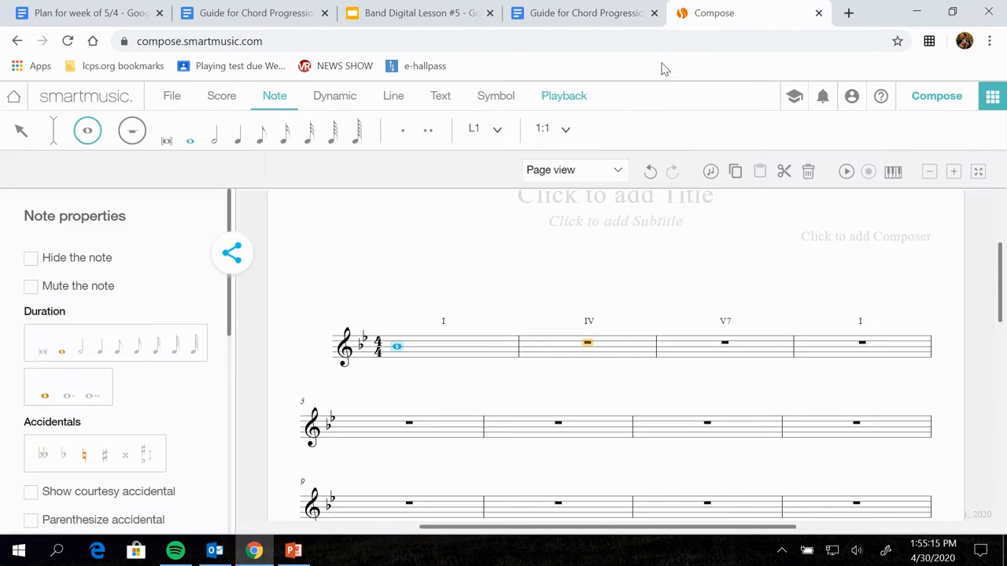
pyautogui.click(586, 344)
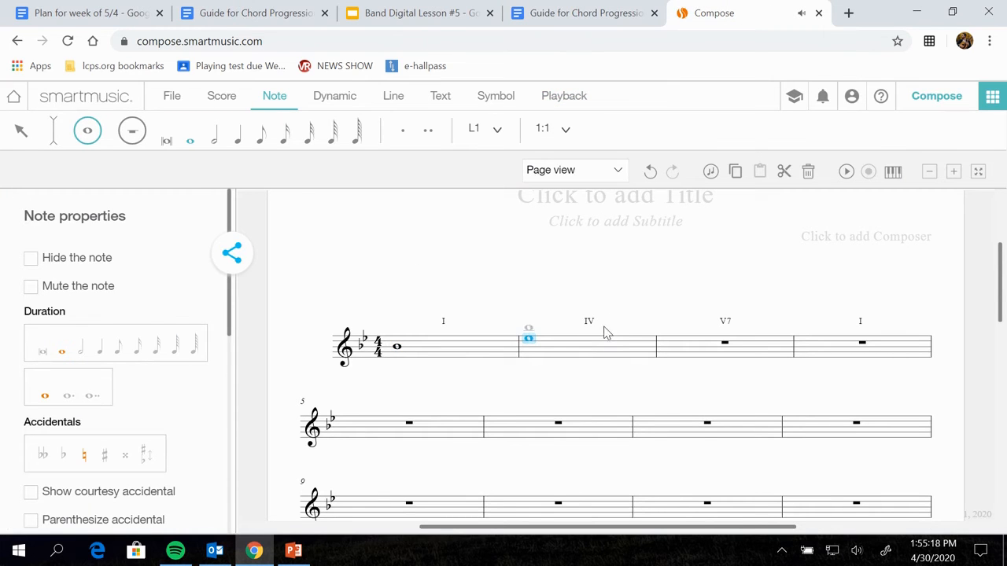
# - Check the dominant bass note in the guide, and enter whole notes F in measure 3 and B-flat in measure 4
pyautogui.click(588, 12)
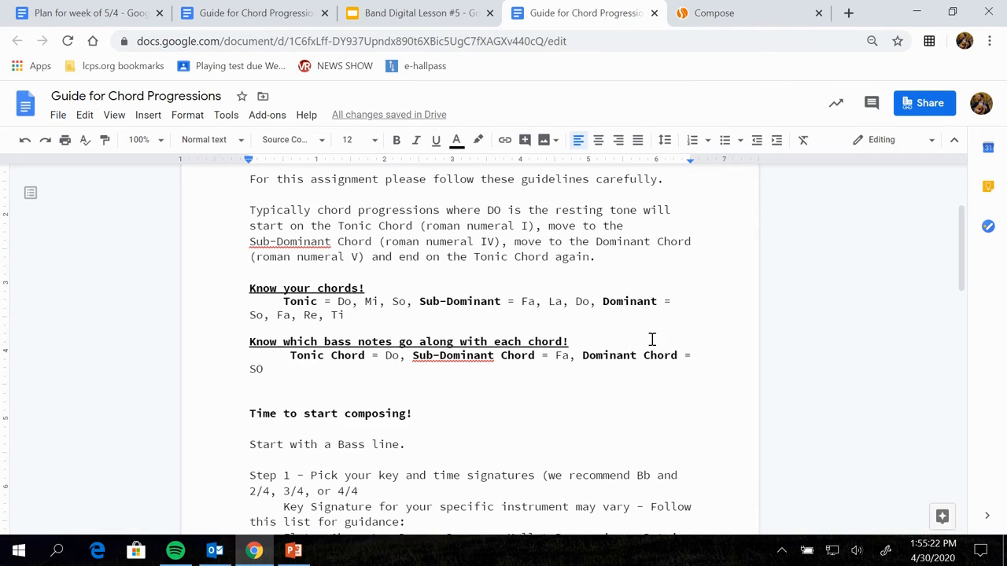
pyautogui.click(717, 13)
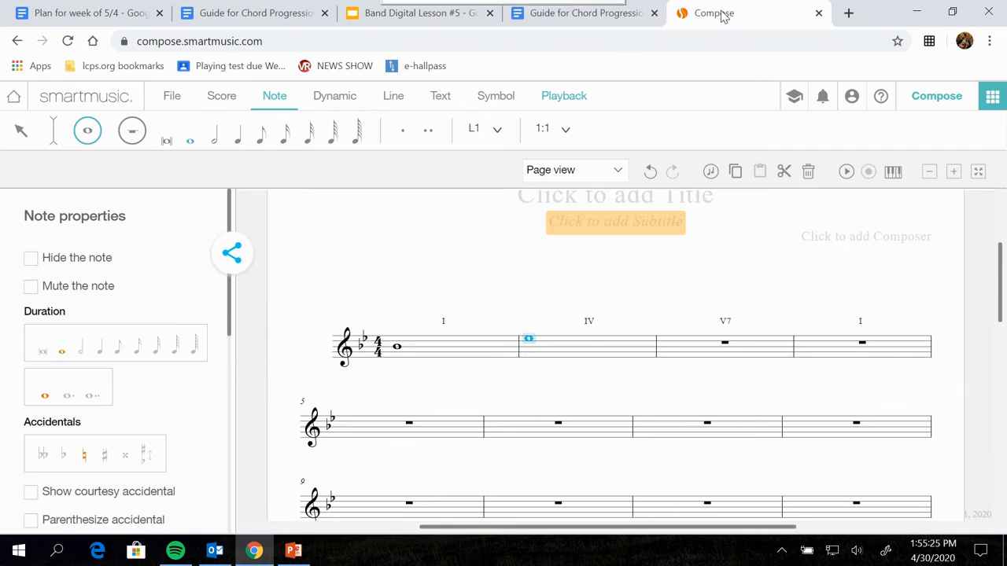
pyautogui.click(707, 344)
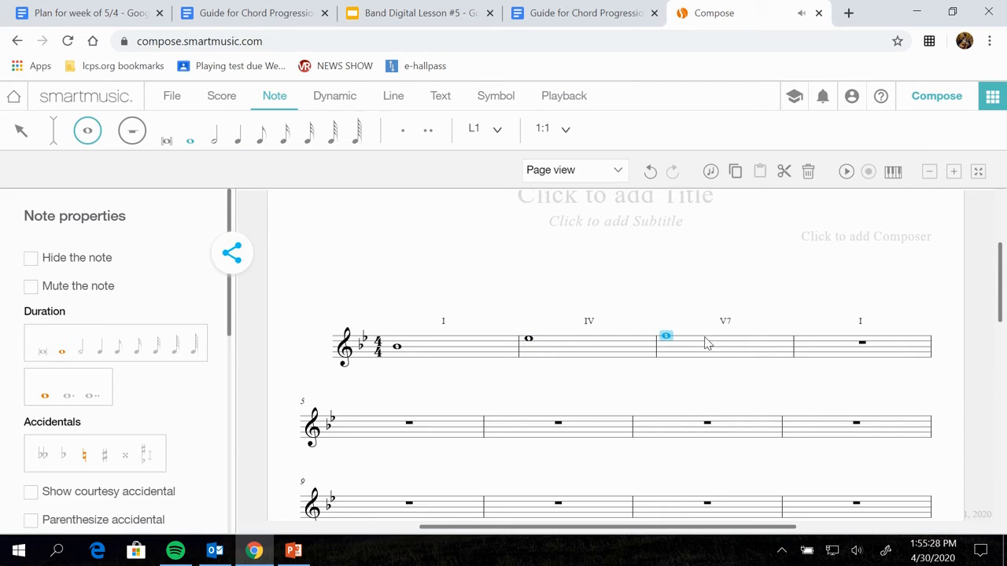
pyautogui.click(887, 354)
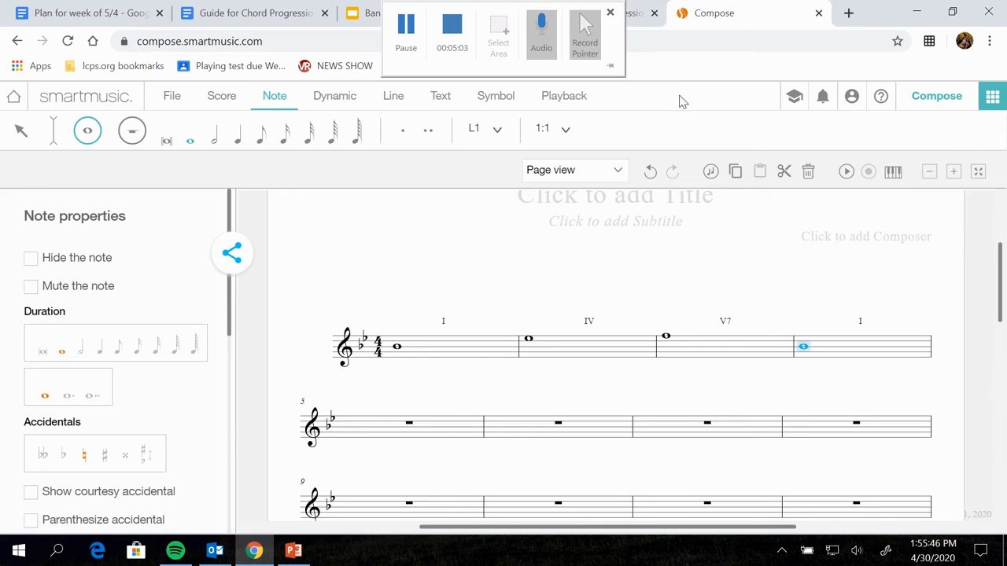
# - Review the bass line and key signature instructions in the Guide for Chord Progressions document, and return to the score
pyautogui.click(586, 14)
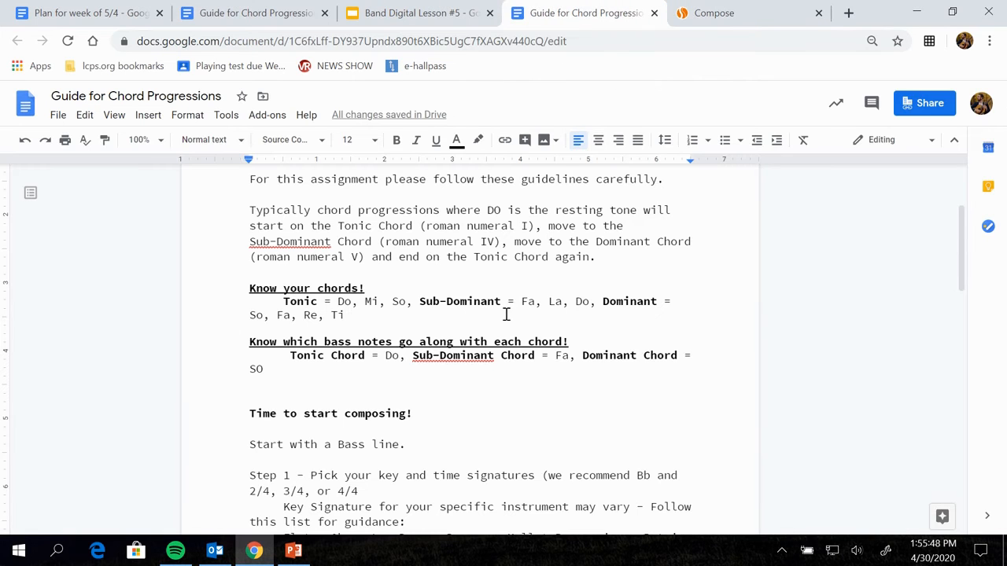
pyautogui.scroll(-1, 570, 317)
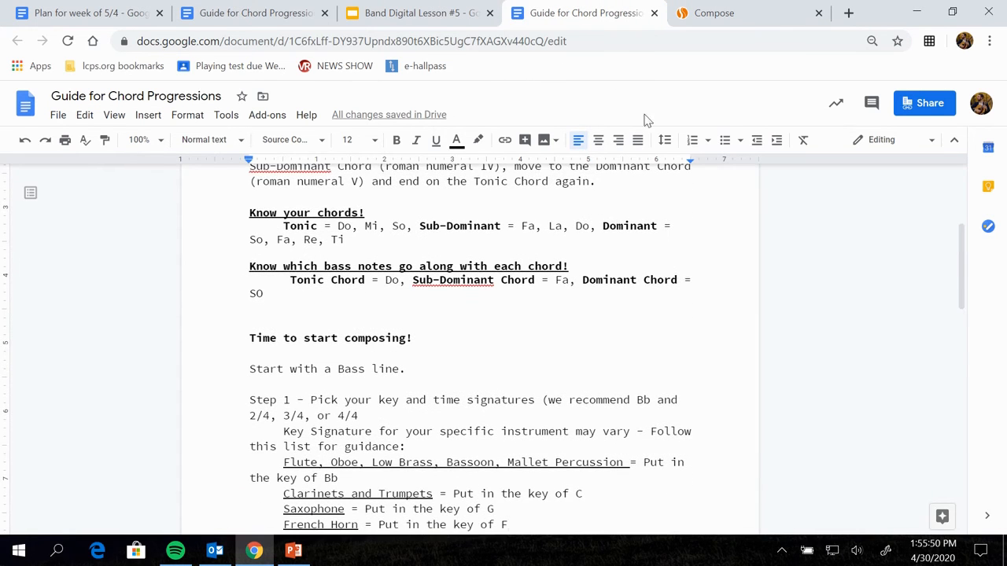
pyautogui.click(761, 15)
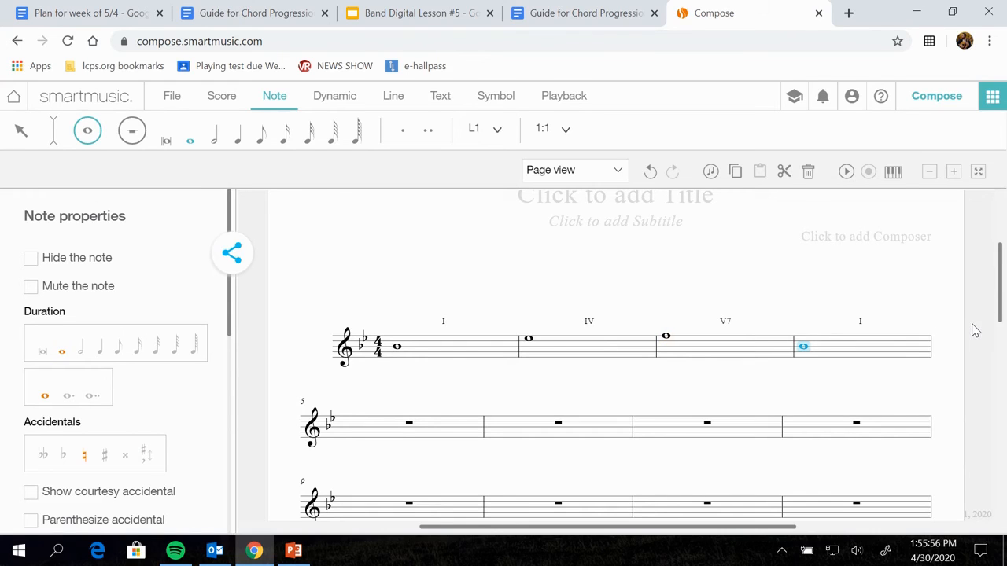
# - Open the Snipping Tool and capture the score's first line with its four chord labels and bass notes
pyautogui.click(57, 556)
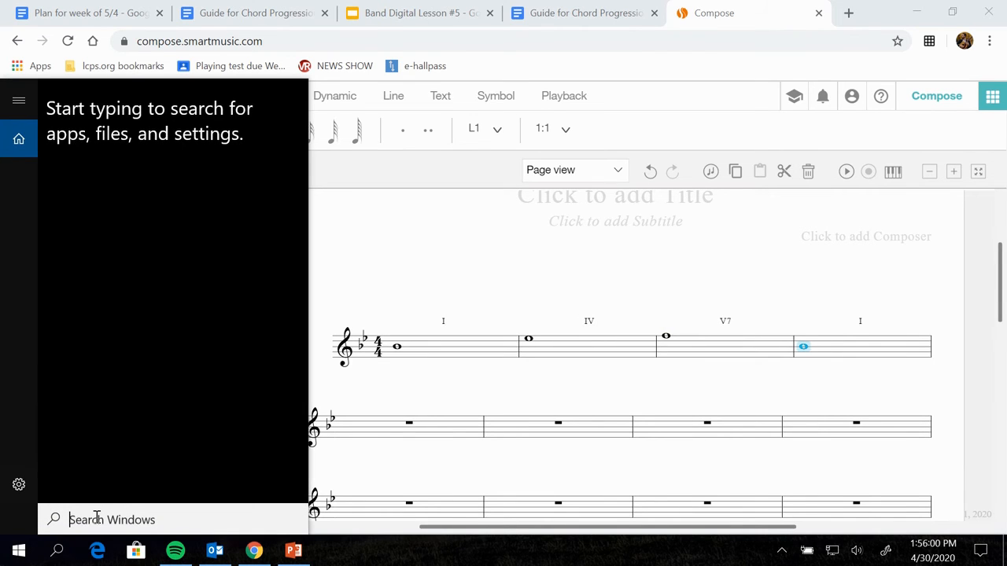
pyautogui.write('sni')
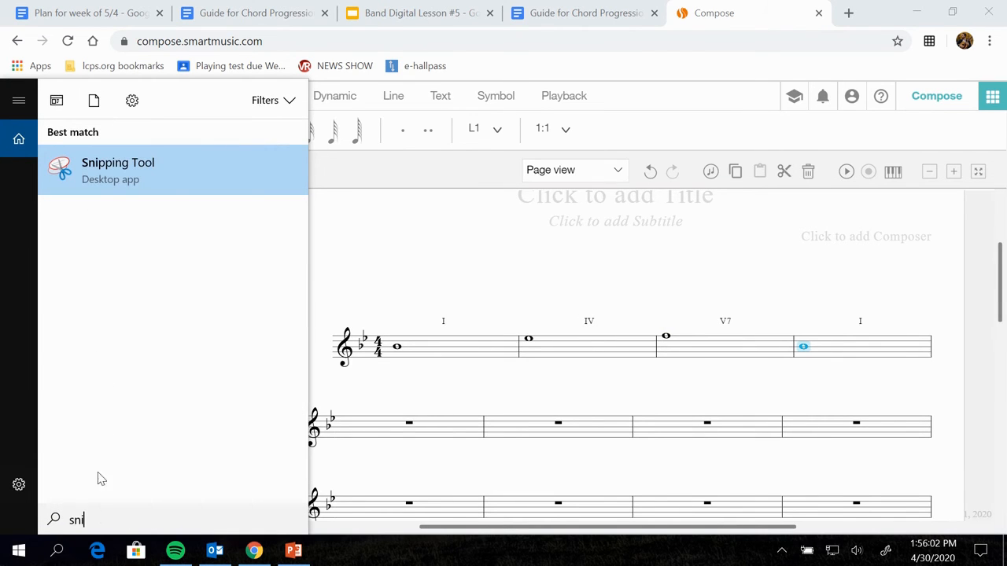
pyautogui.click(167, 183)
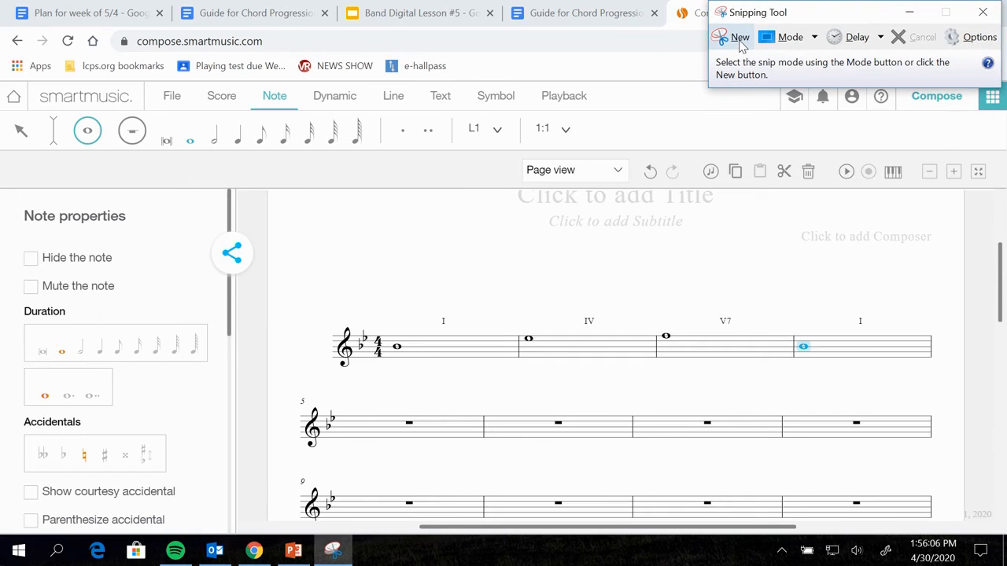
pyautogui.click(740, 39)
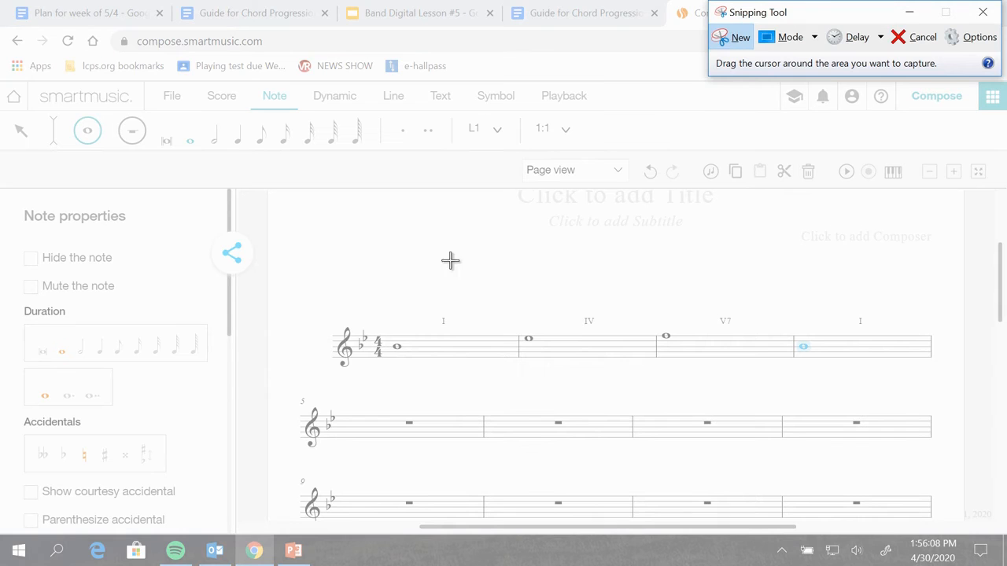
pyautogui.moveTo(295, 282); pyautogui.dragTo(944, 404)
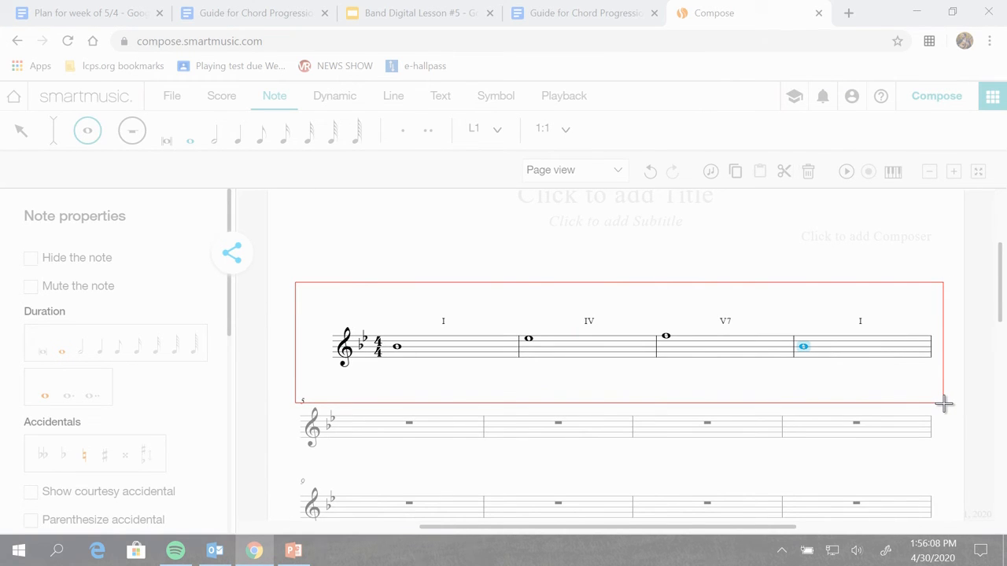
pyautogui.moveTo(944, 404); pyautogui.dragTo(944, 404)
# - Save the snip to the Desktop as Bassline.JPG and close the Snipping Tool
pyautogui.click(380, 193)
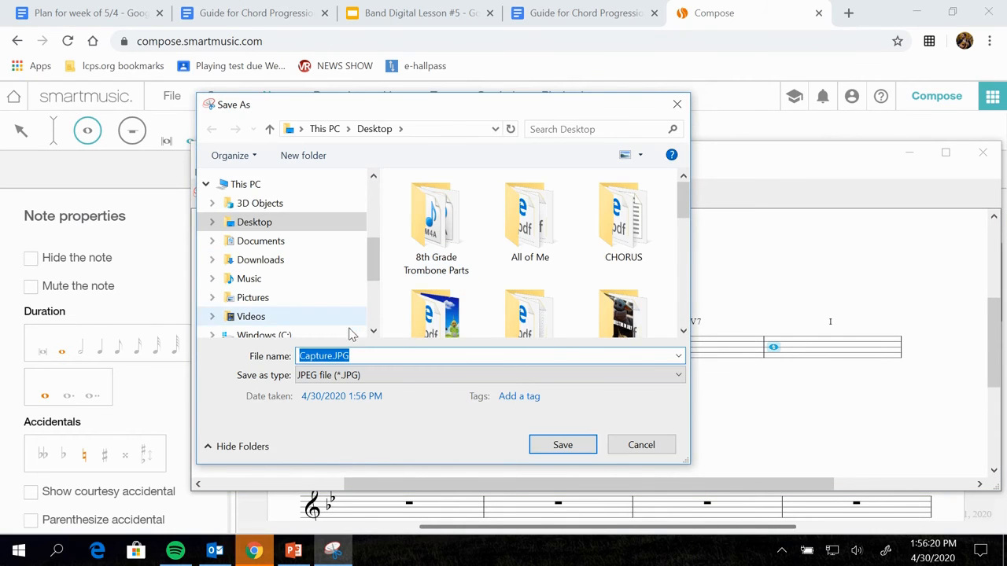
pyautogui.click(332, 356)
pyautogui.press('BackSpace')
pyautogui.press('BackSpace')
pyautogui.press('BackSpace')
pyautogui.press('BackSpace')
pyautogui.press('BackSpace')
pyautogui.press('BackSpace')
pyautogui.press('BackSpace')
pyautogui.write('Bassline')
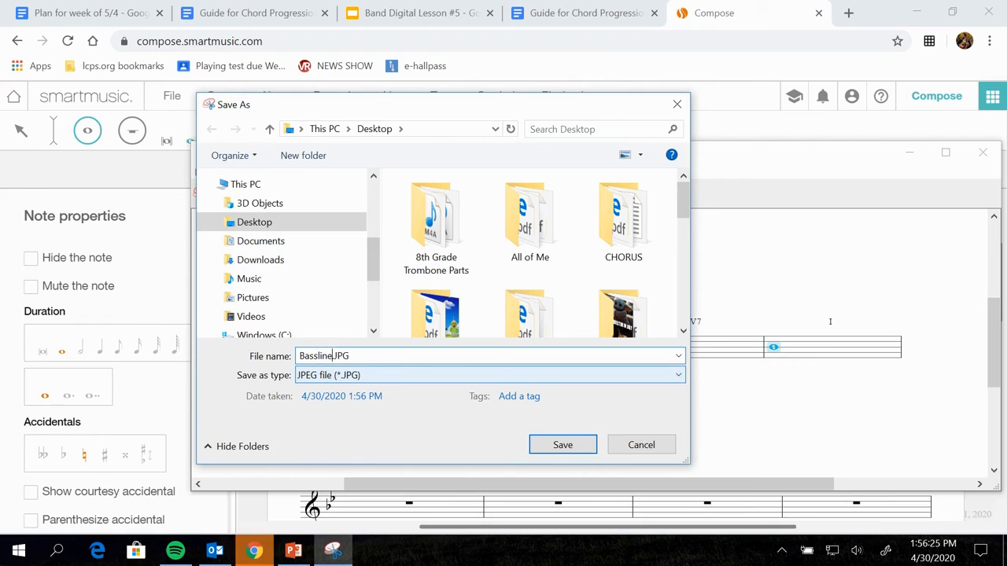
pyautogui.click(554, 453)
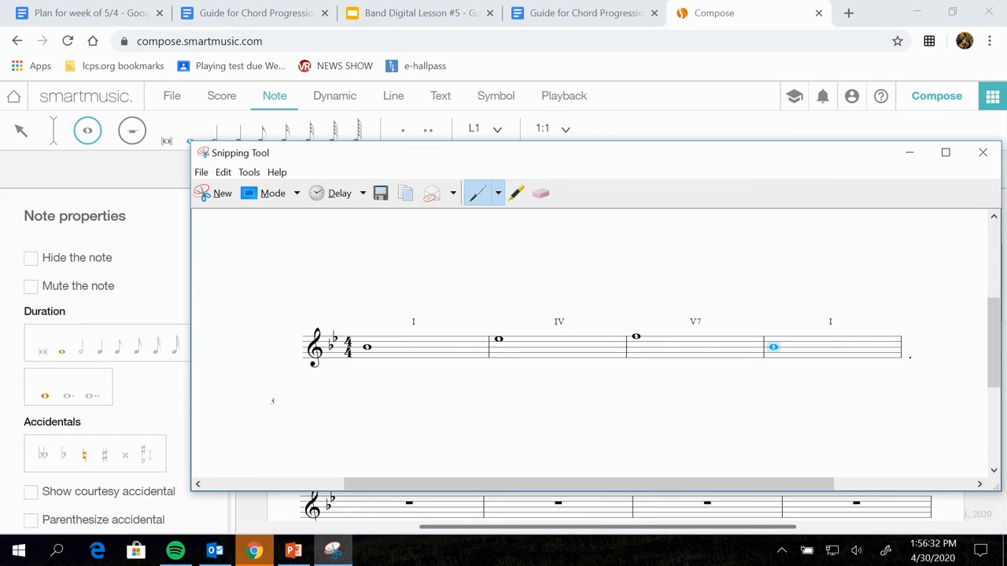
pyautogui.click(986, 155)
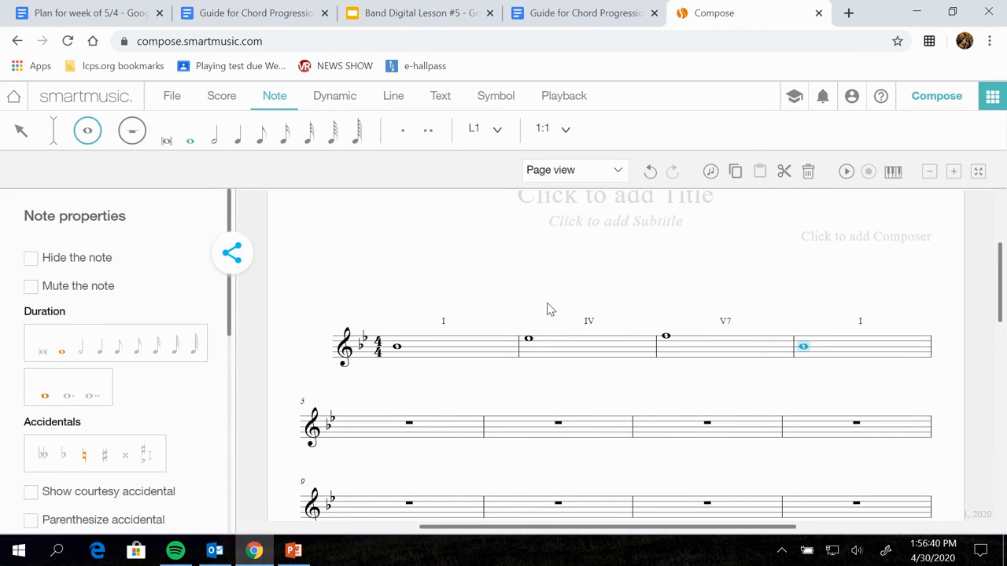
# - Open the MusicXML save options for the composition, and leave for the SmartMusic home page without saving
pyautogui.click(173, 97)
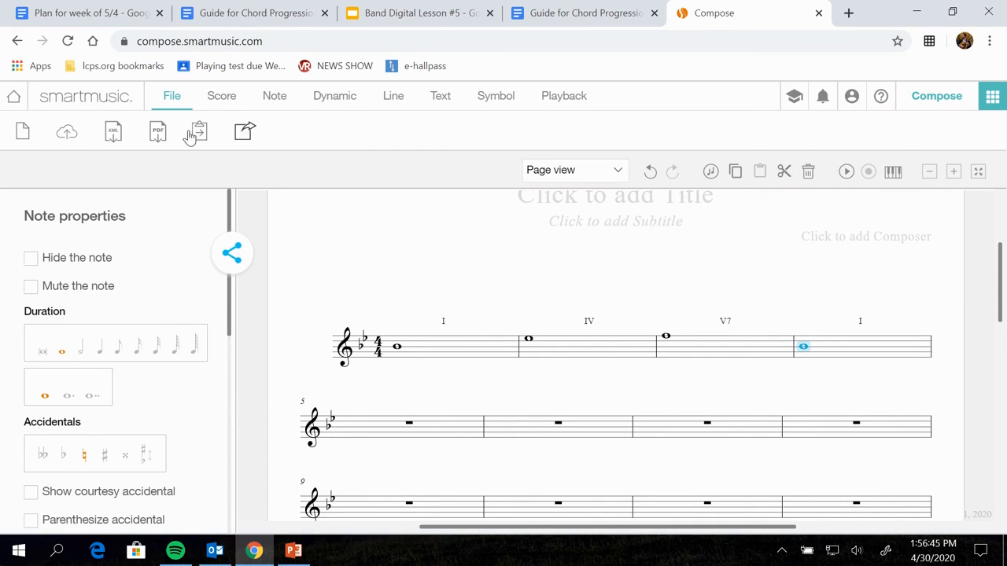
pyautogui.click(113, 135)
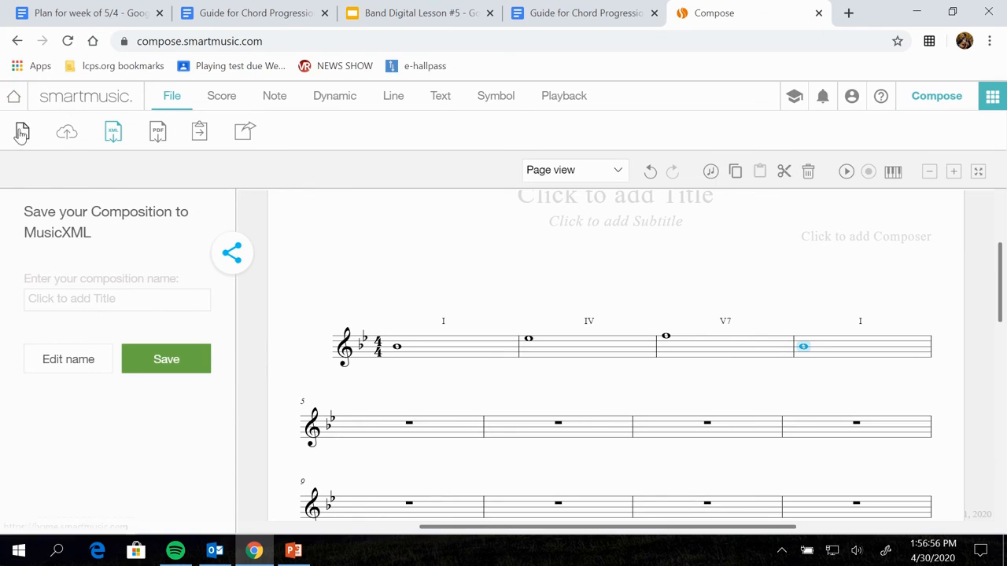
pyautogui.click(14, 99)
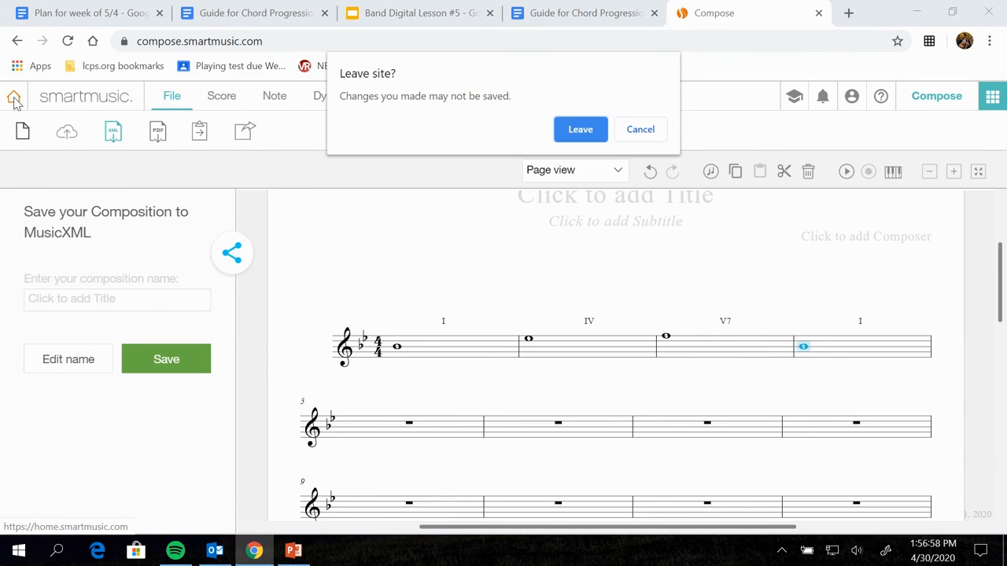
pyautogui.click(582, 129)
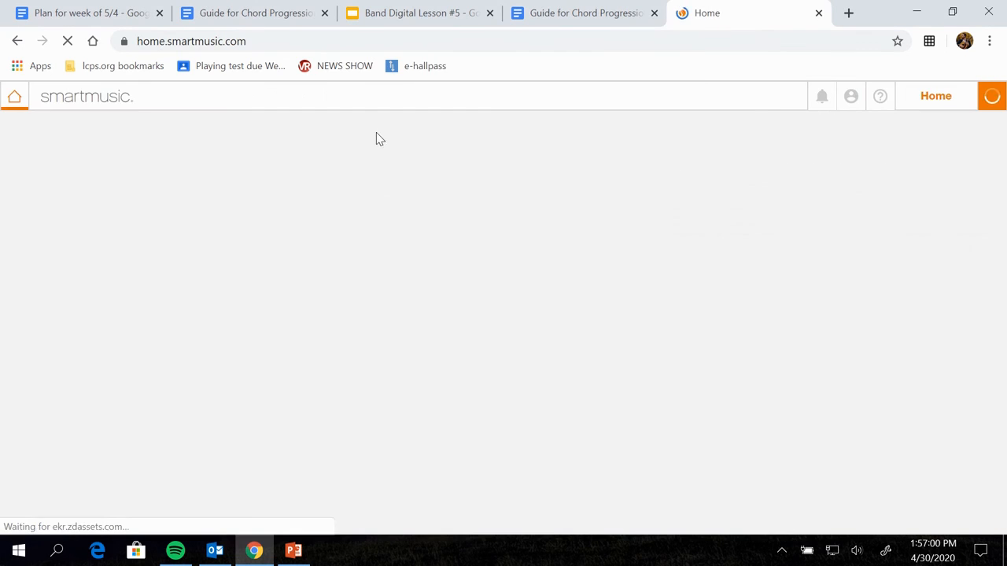
# - Go to compose.smartmusic.com, open the file picker for importing MusicXML, MIDI or SMZ, and cancel it
pyautogui.click(305, 45)
pyautogui.write('comp')
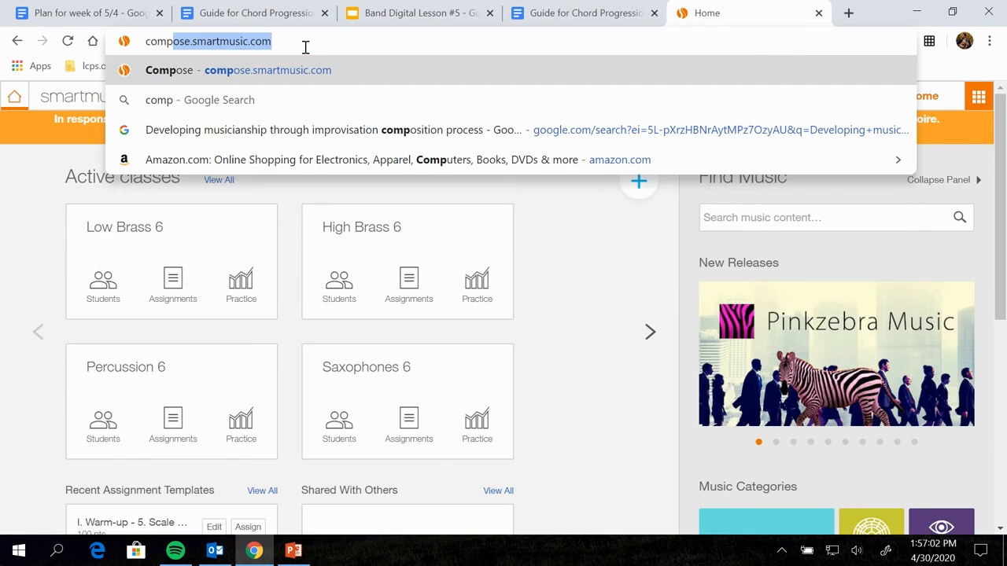
pyautogui.press('Return')
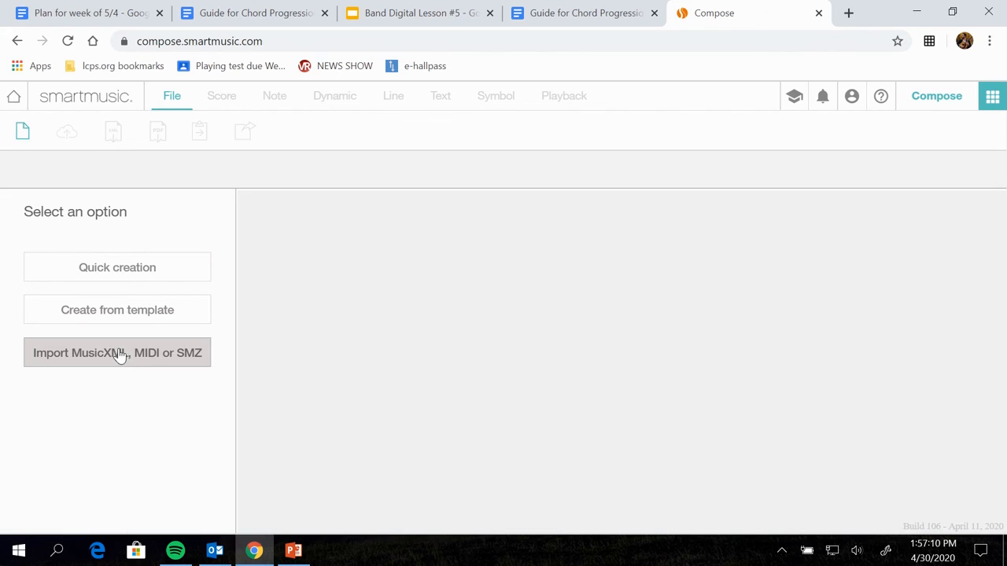
pyautogui.click(120, 355)
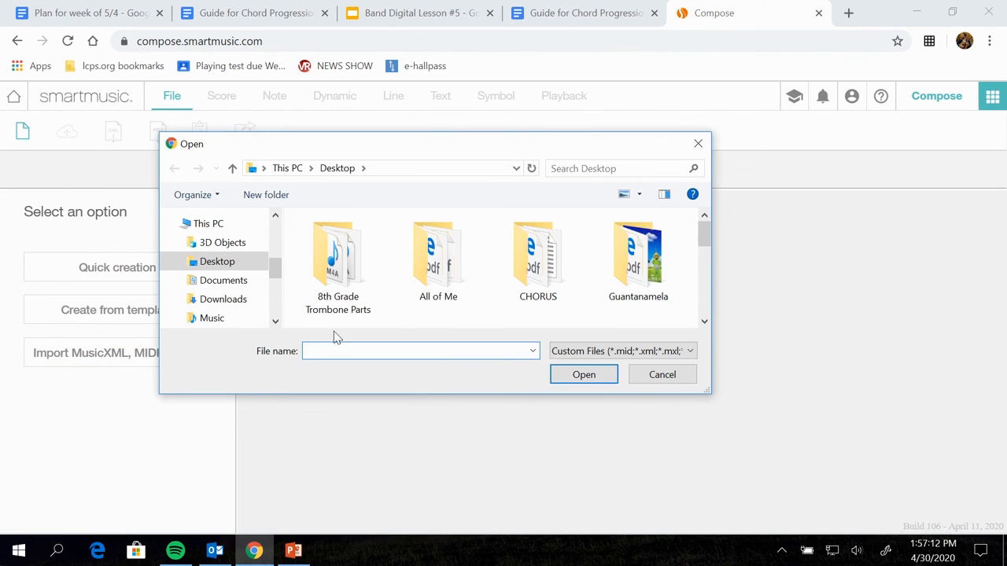
pyautogui.click(659, 375)
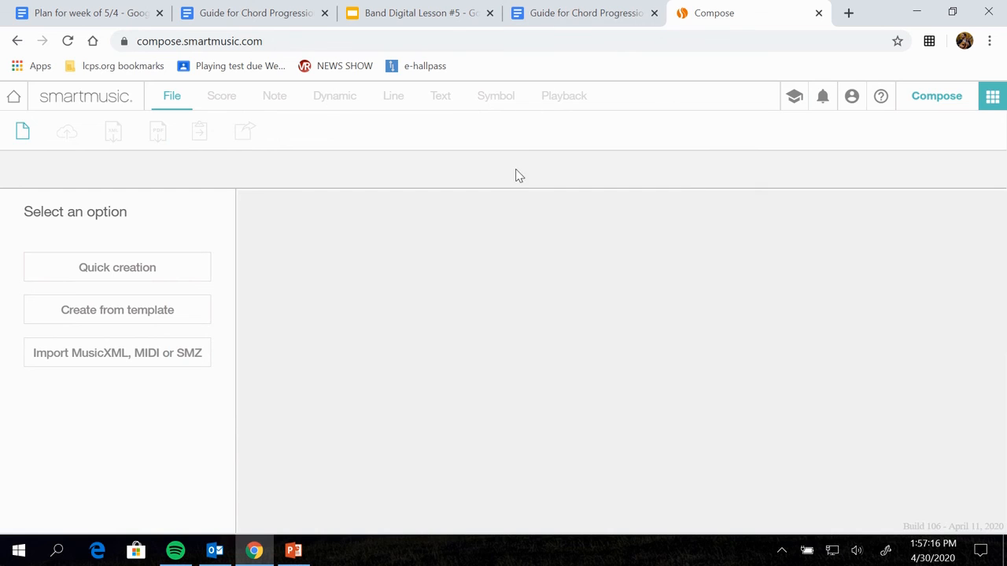
# - Look through the whole Guide for Chord Progressions document and return to its beginning
pyautogui.click(624, 15)
pyautogui.click(714, 12)
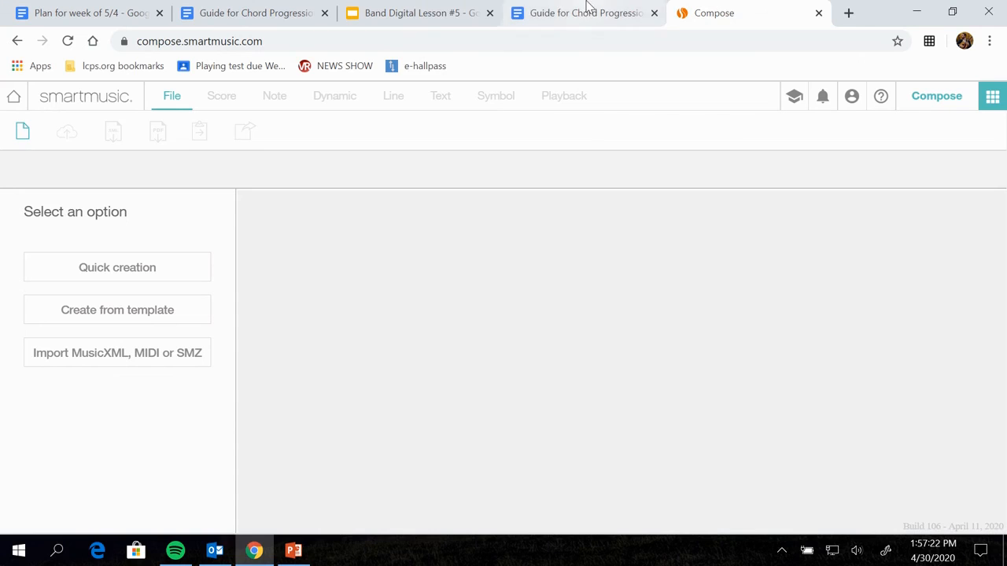
pyautogui.click(631, 23)
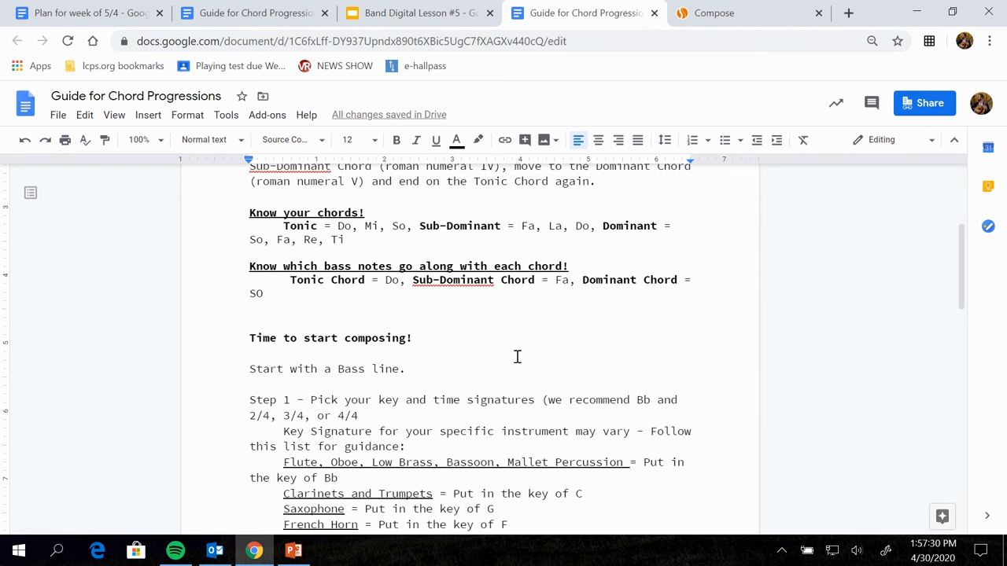
pyautogui.scroll(3, 558, 384)
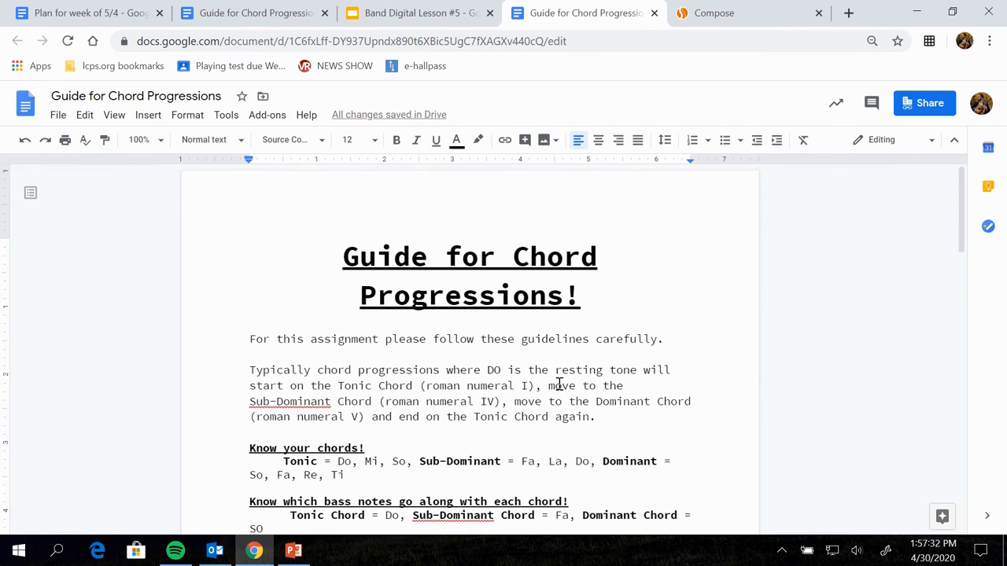
pyautogui.scroll(-15, 559, 384)
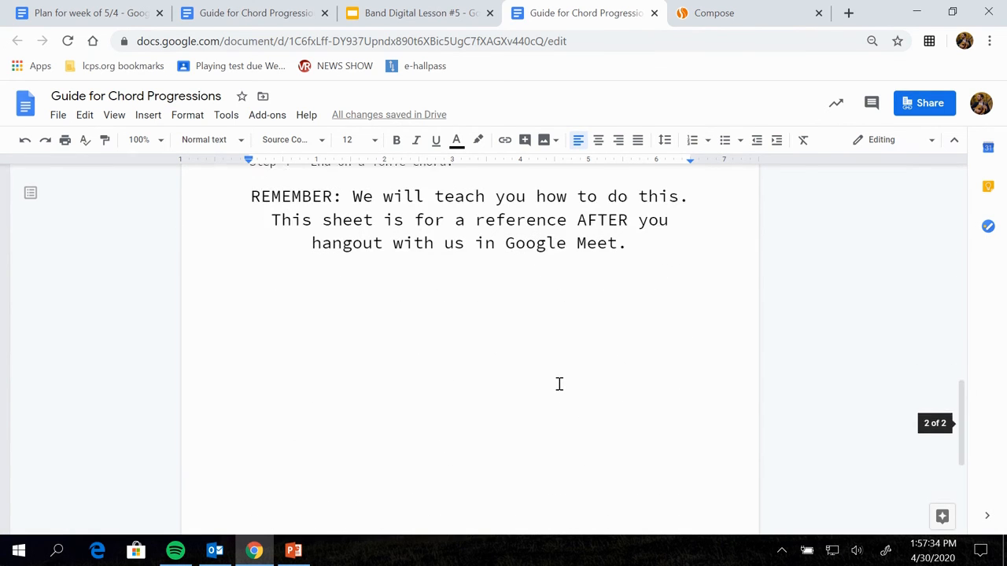
pyautogui.scroll(15, 558, 385)
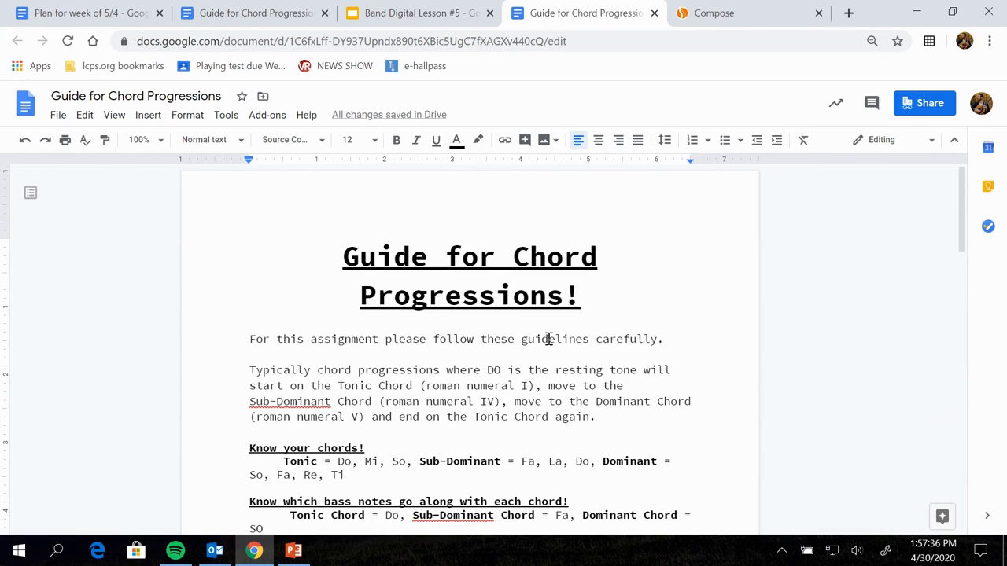